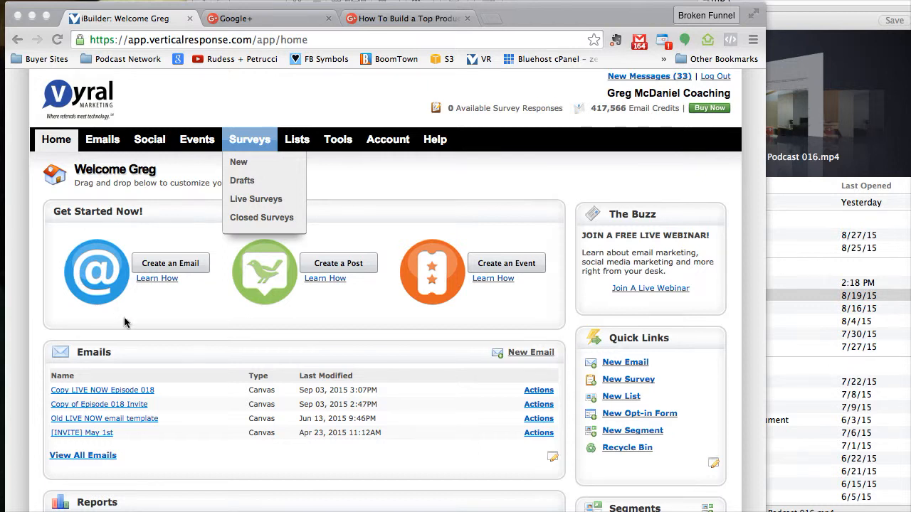
Step: Open the full list of 46 sent emails and show the actions for LIVE NOW Episode 013
scroll(155, 333, "down", 5)
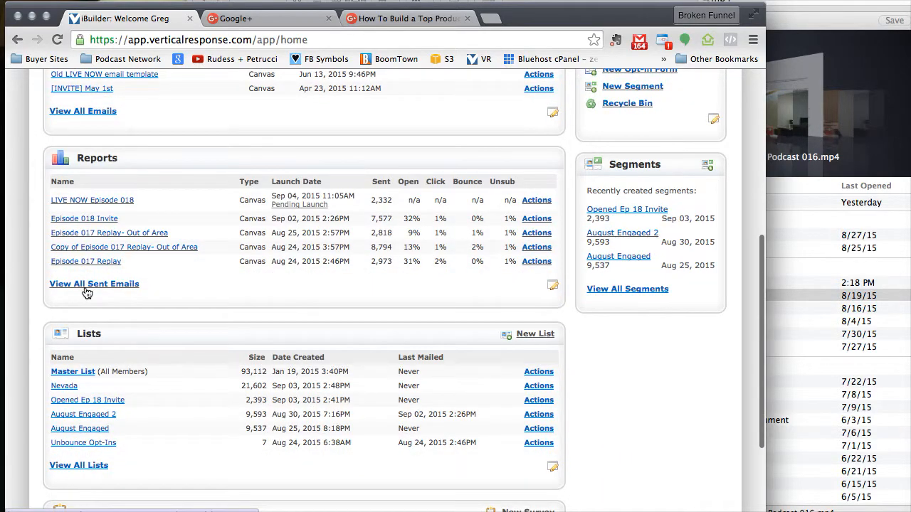
left_click(86, 287)
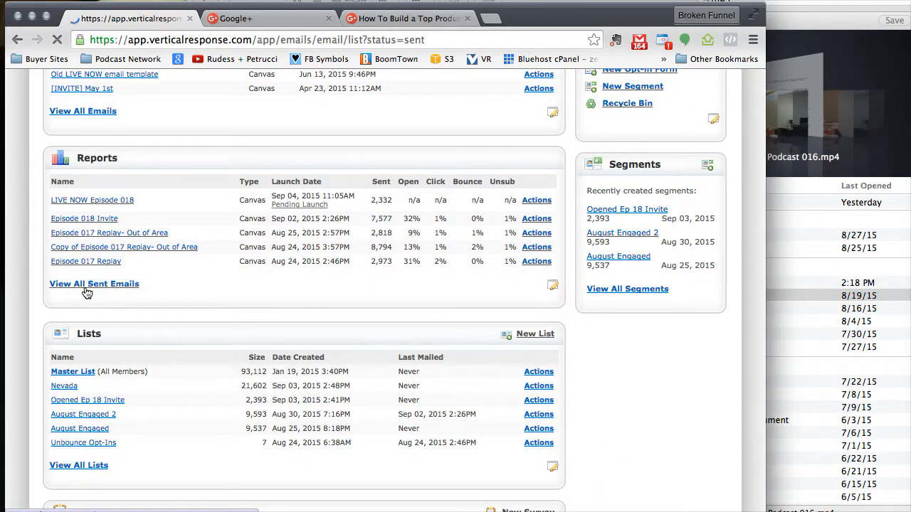
scroll(334, 301, "down", 3)
scroll(338, 302, "down", 1)
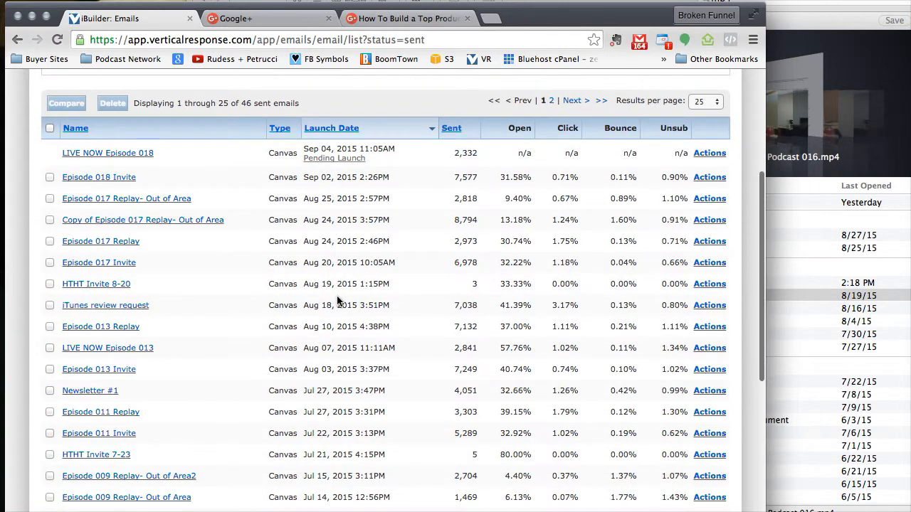
left_click(711, 348)
Step: Copy LIVE NOW Episode 013 as a new email named 'LIVE NOW Episode 019'
left_click(566, 273)
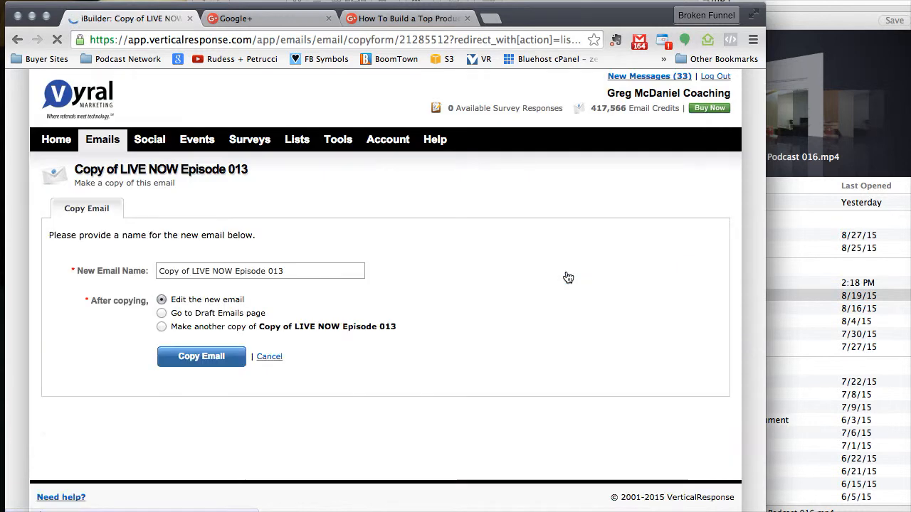
left_click(189, 273)
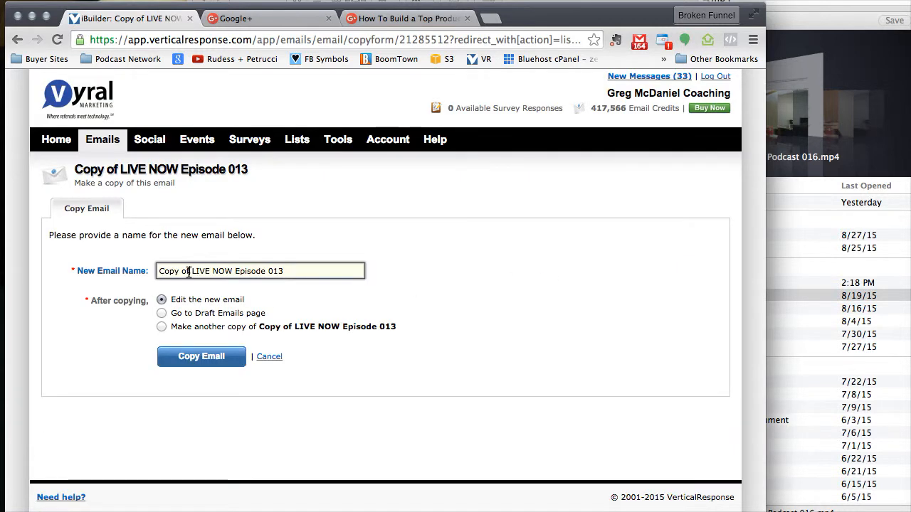
key("BackSpace")
key("BackSpace")
key("BackSpace")
key("BackSpace")
key("BackSpace")
key("BackSpace")
key("BackSpace")
key("BackSpace")
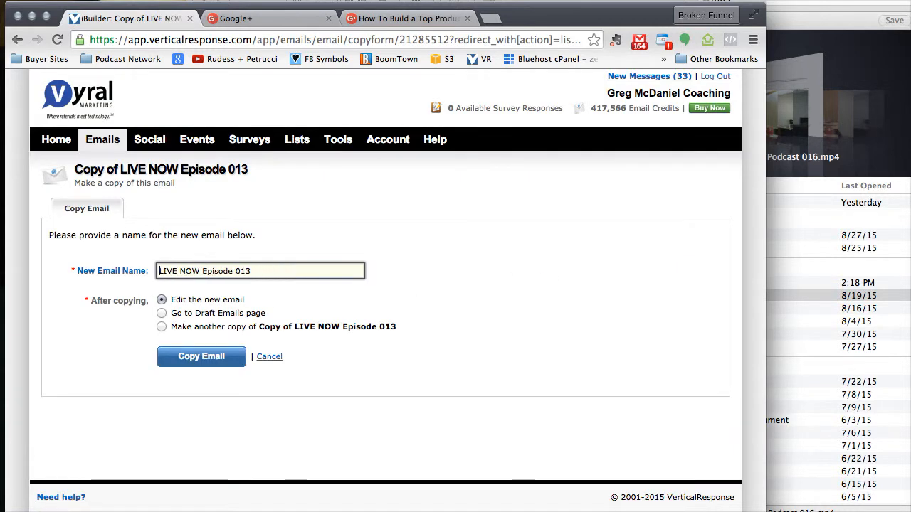
left_click(291, 270)
key("BackSpace")
type("9")
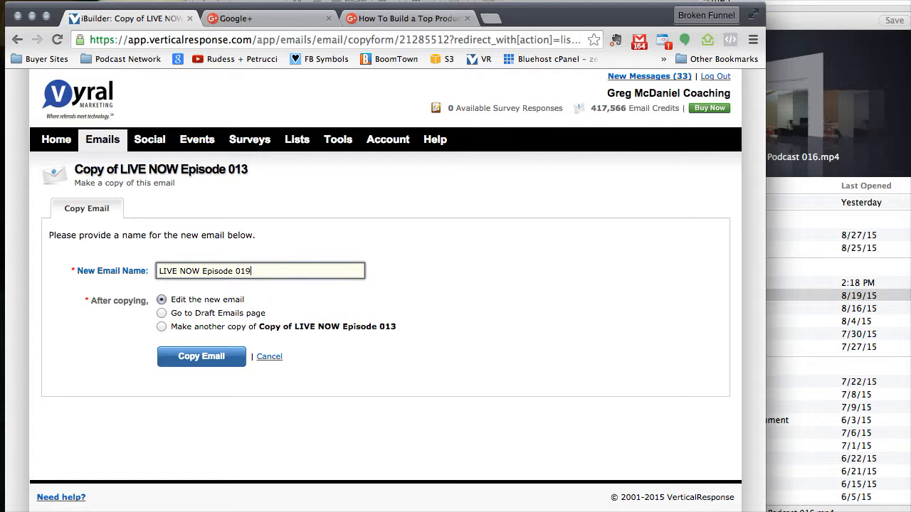
left_click(204, 357)
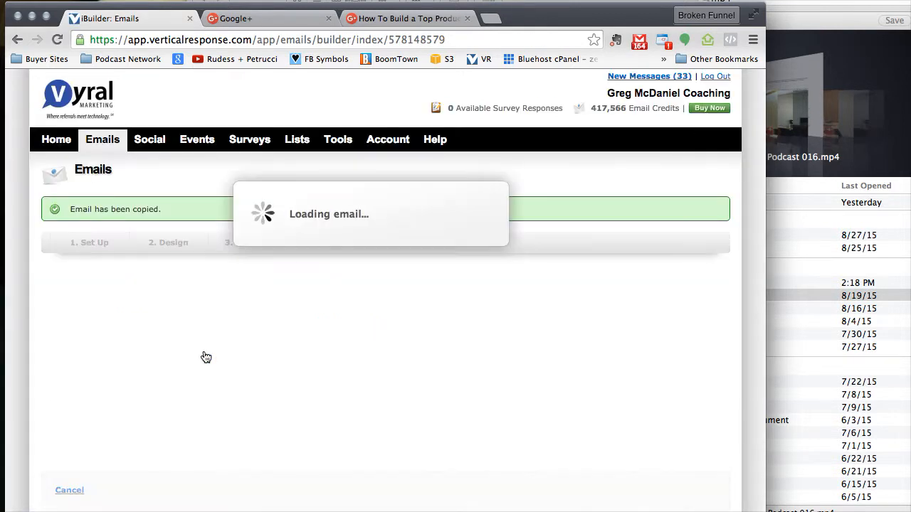
Step: Replace the subject line's topic with 'How to Build a Top Producing Team'
scroll(730, 369, "down", 3)
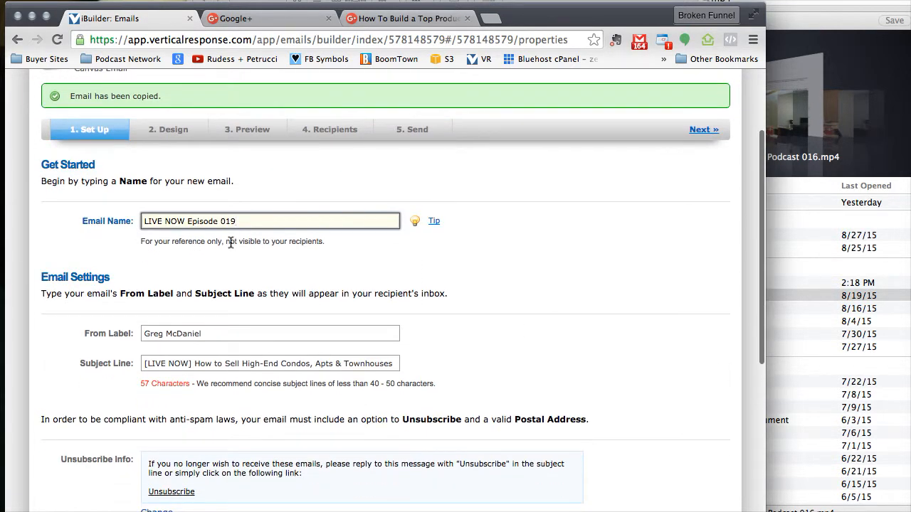
scroll(210, 240, "down", 3)
left_click(220, 262)
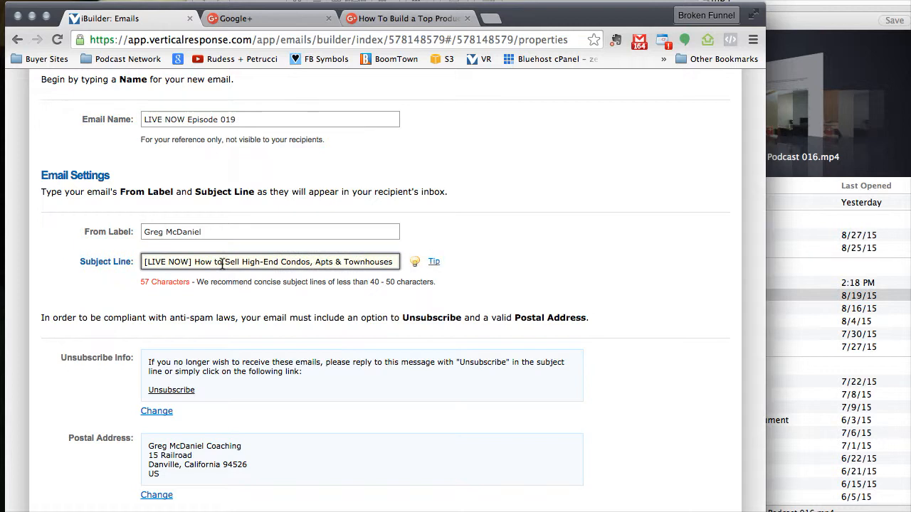
left_click(221, 232)
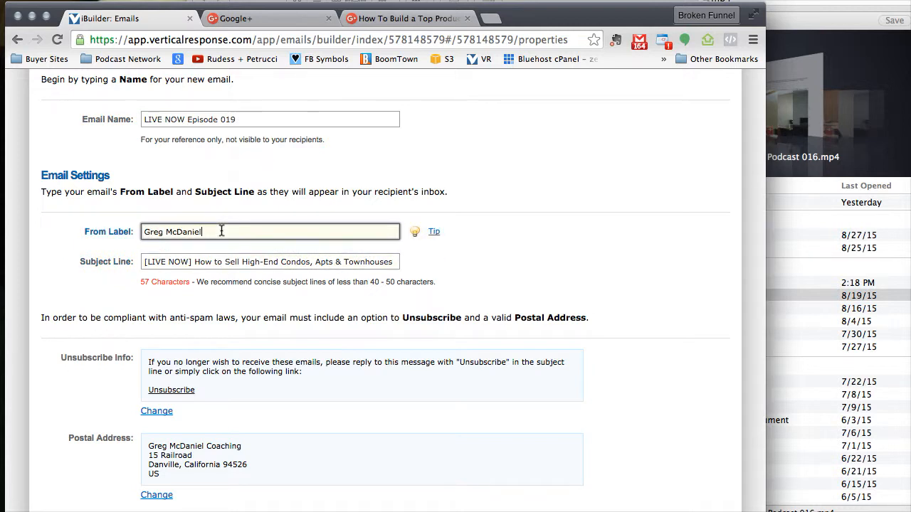
left_click(228, 263)
left_click_drag(224, 262, 395, 262)
type("Build a Top Producing t")
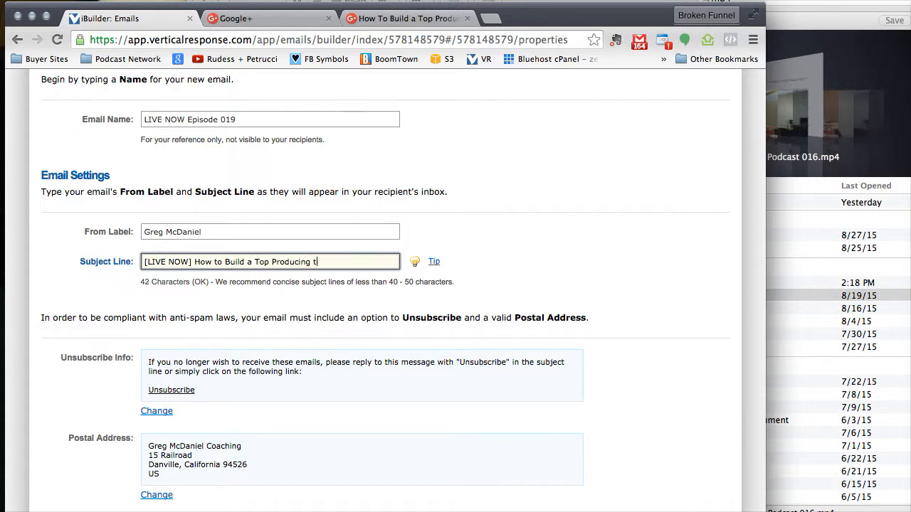
type("mie Gou")
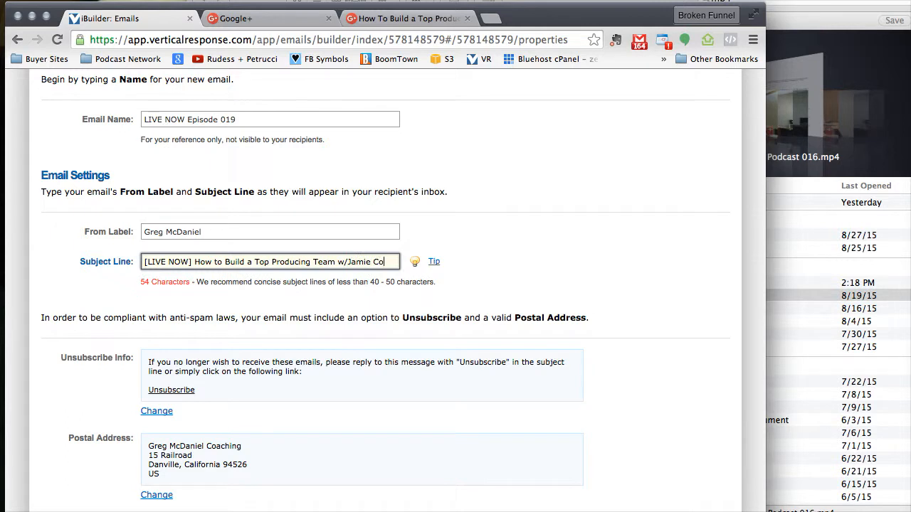
Step: Verify the reply-to address and save the setup details
scroll(292, 331, "down", 5)
left_click(292, 329)
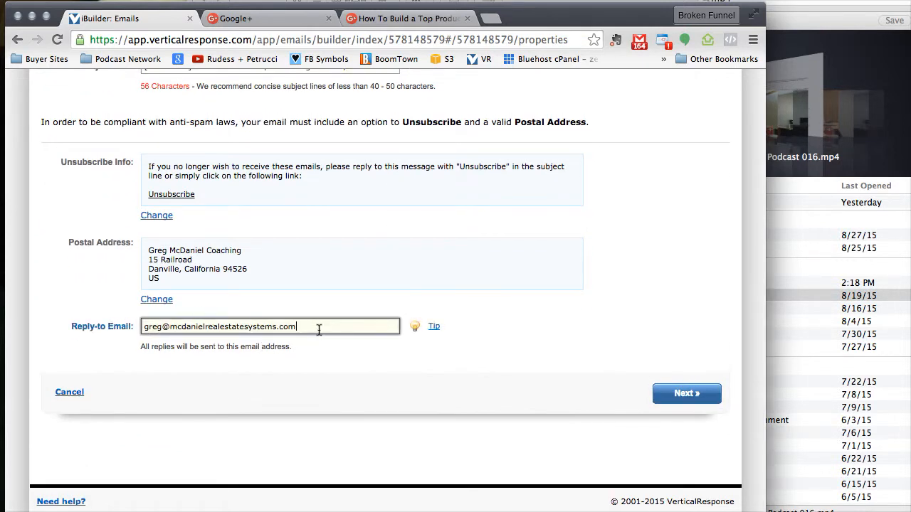
left_click(675, 395)
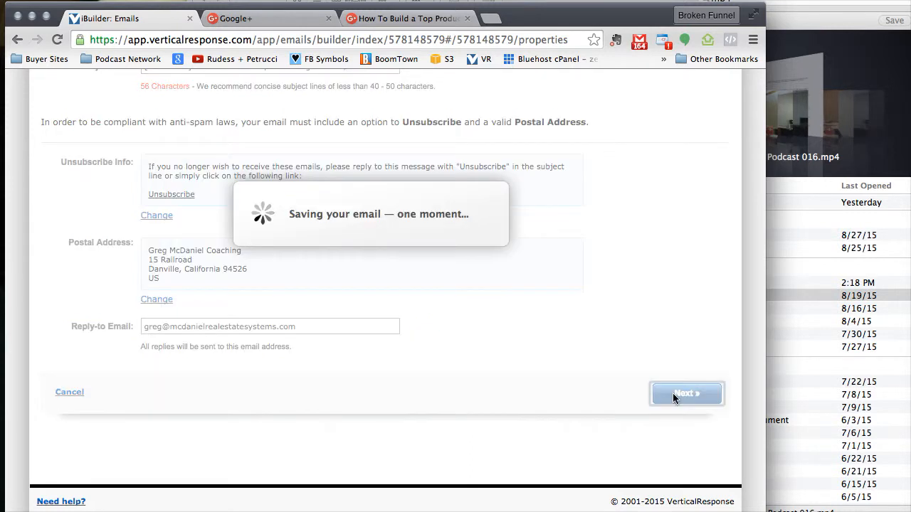
scroll(18, 297, "down", 5)
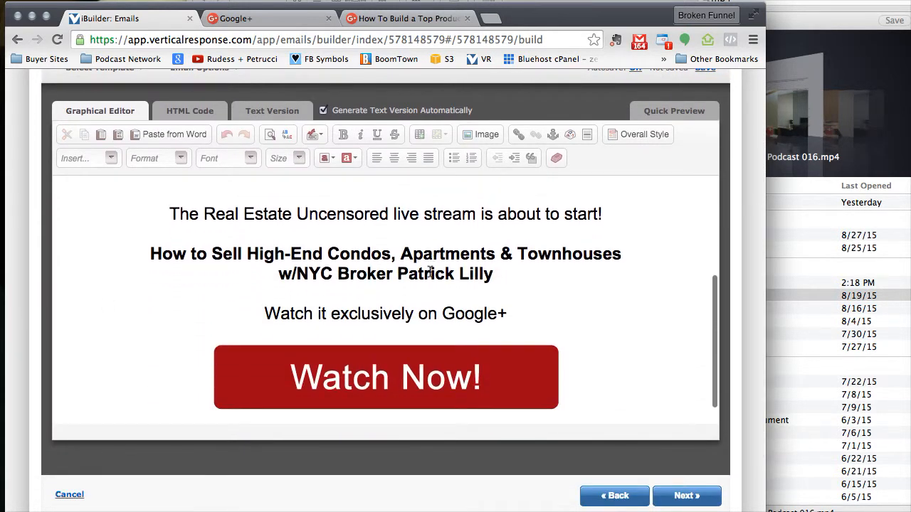
Step: Review the body text: the live-stream line and the words 'Broker' and 'exclusively'
scroll(427, 271, "up", 5)
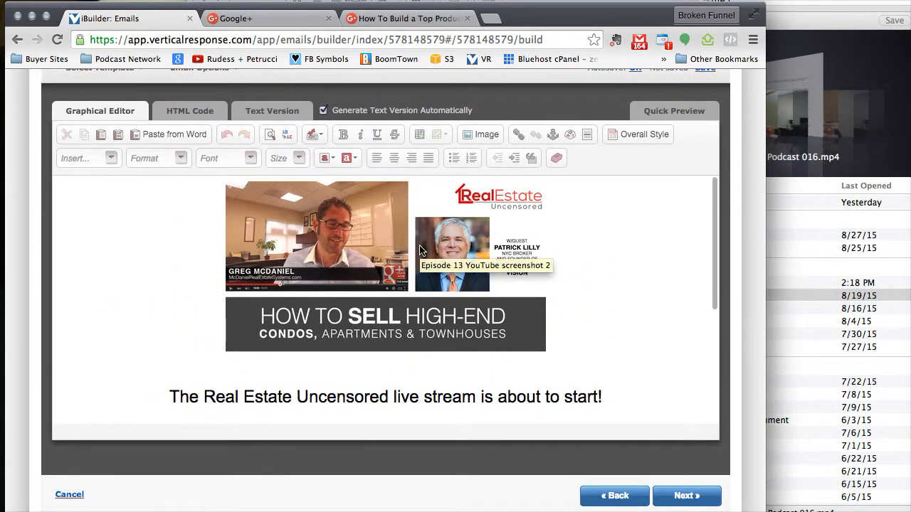
scroll(420, 251, "down", 1)
scroll(420, 251, "down", 4)
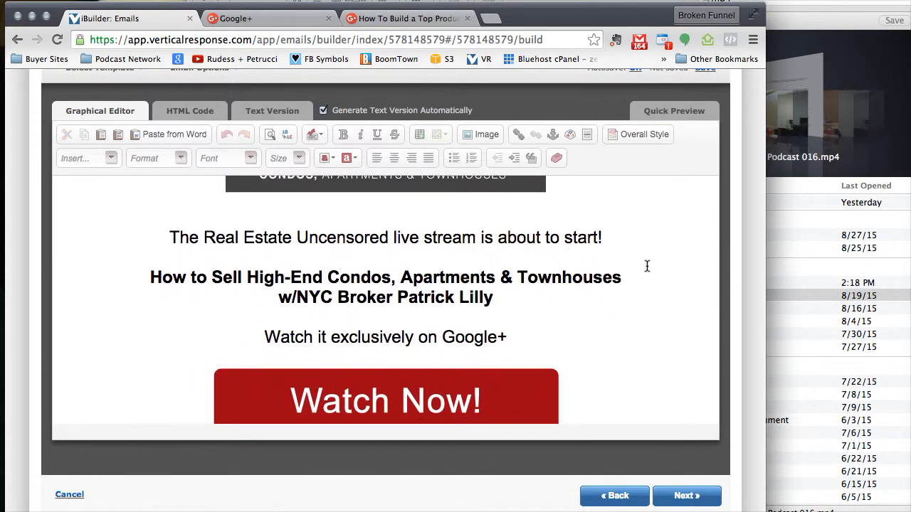
triple_click(396, 243)
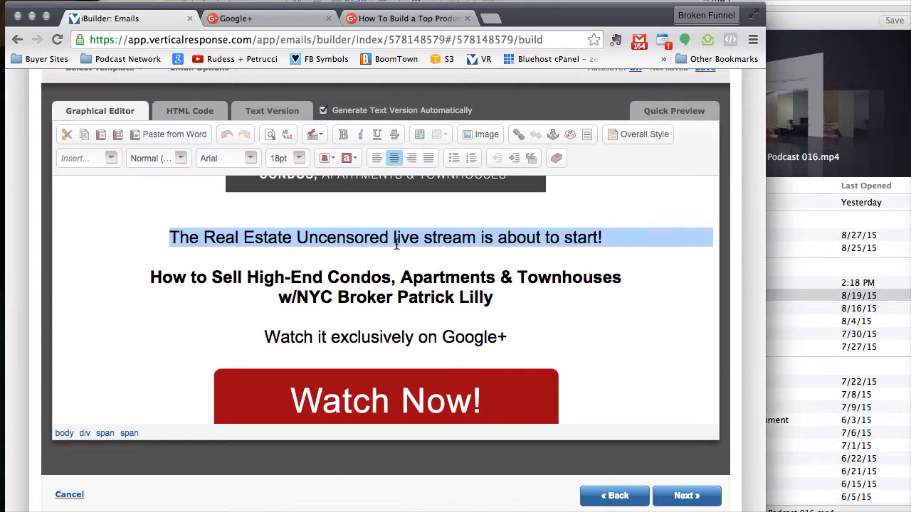
double_click(346, 296)
double_click(370, 337)
scroll(345, 349, "down", 3)
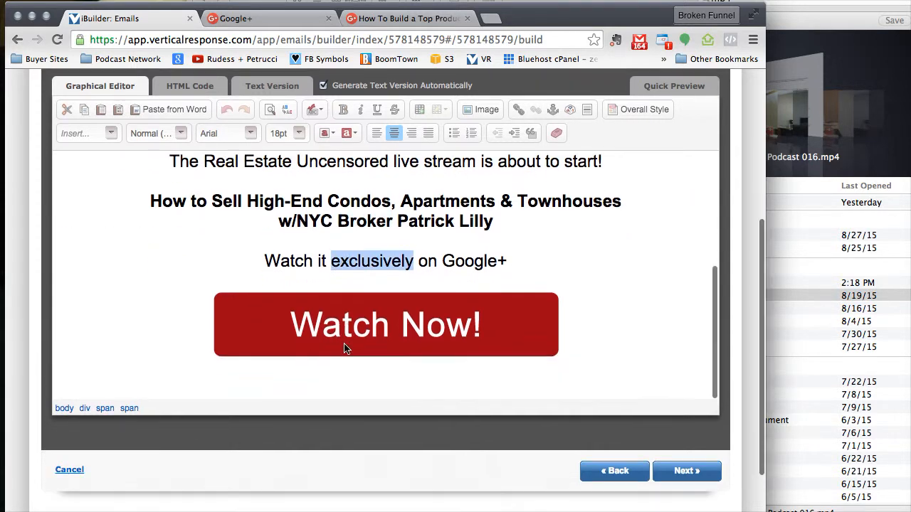
scroll(366, 324, "up", 5)
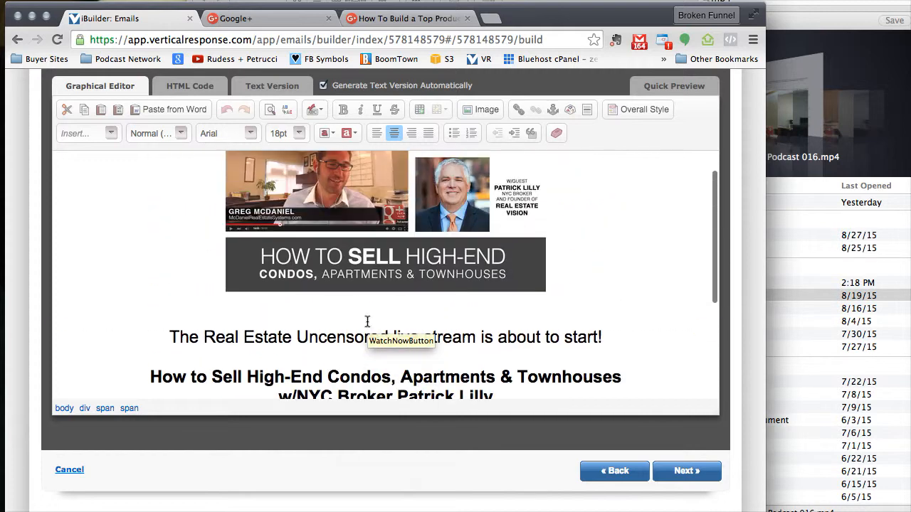
Step: Delete the old header image and bring up the Add an image dialog
left_click(379, 240)
scroll(373, 271, "down", 6)
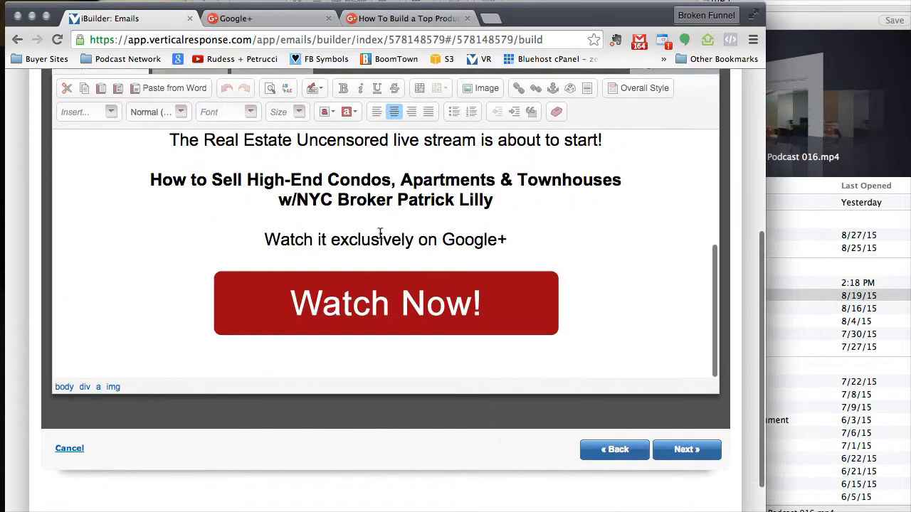
left_click(368, 288)
scroll(632, 258, "up", 5)
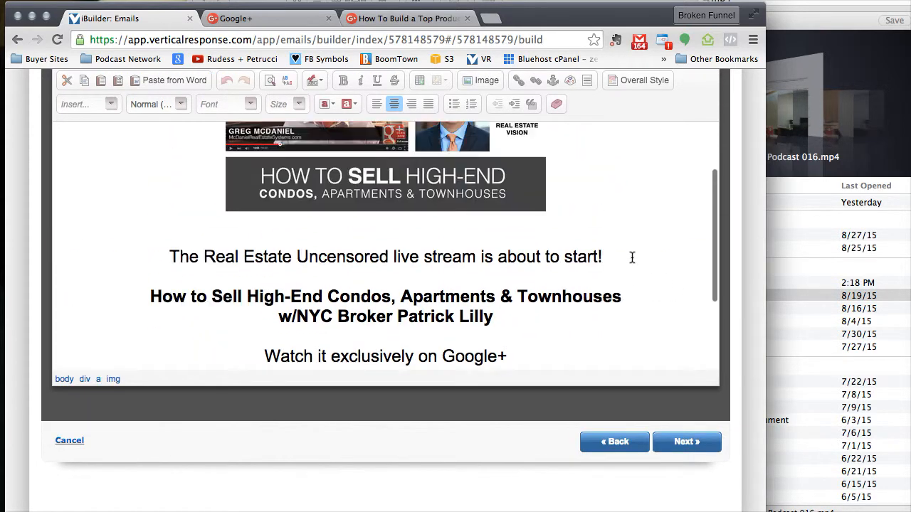
scroll(632, 257, "up", 1)
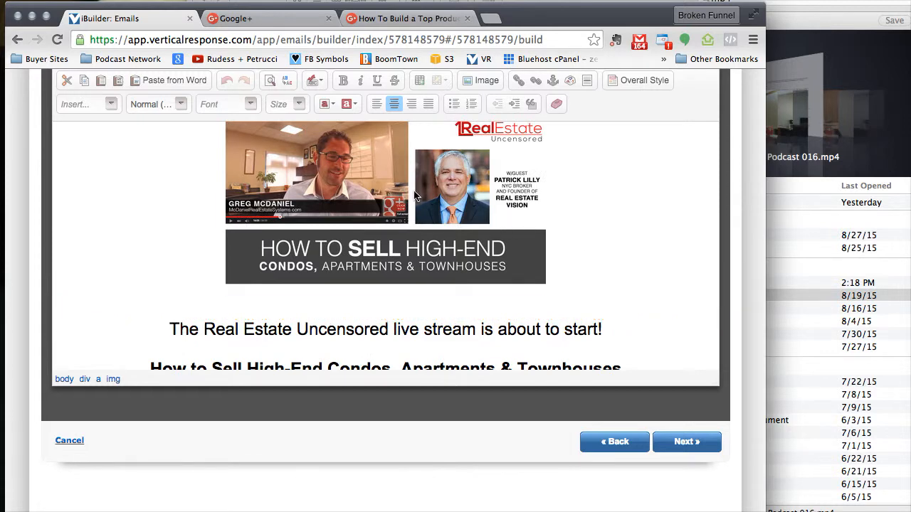
left_click(417, 197)
key("BackSpace")
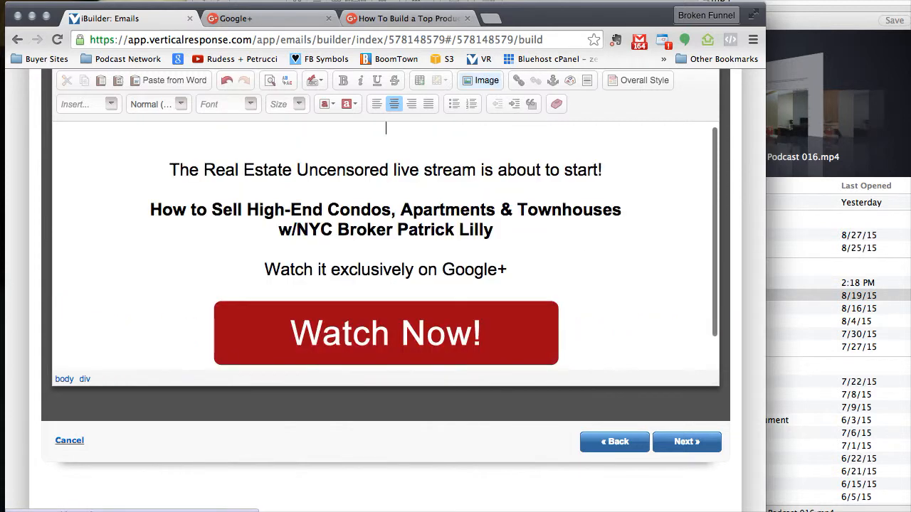
scroll(482, 105, "up", 3)
left_click(470, 163)
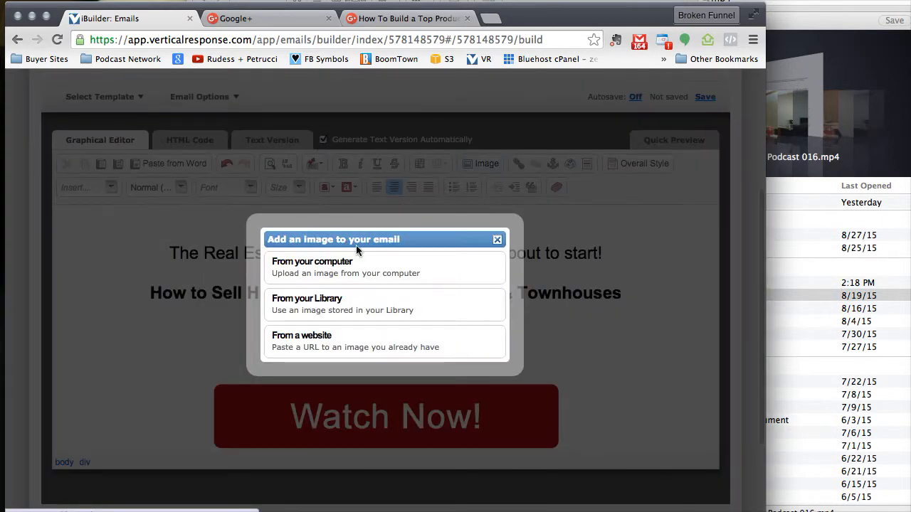
Step: Upload 'Episode 18 Thumbnail.jpg' from the computer as the new header image
left_click(334, 267)
left_click(276, 300)
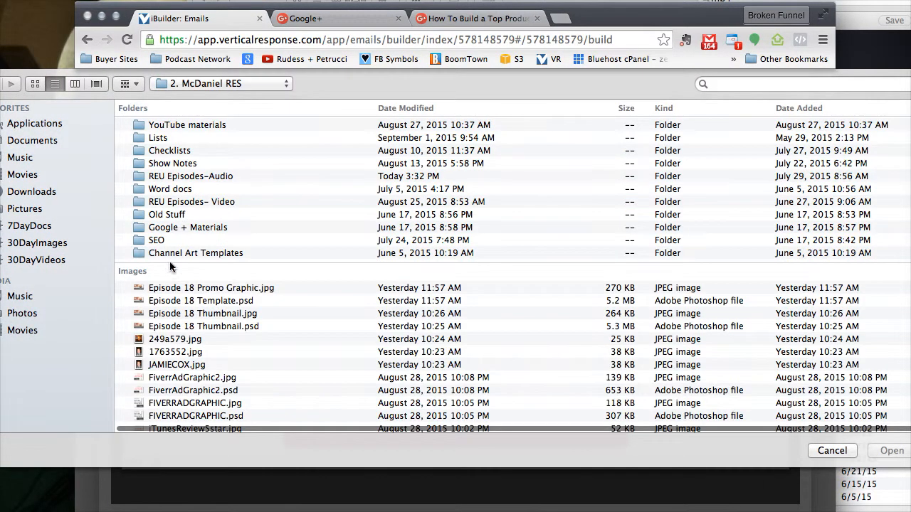
left_click(202, 316)
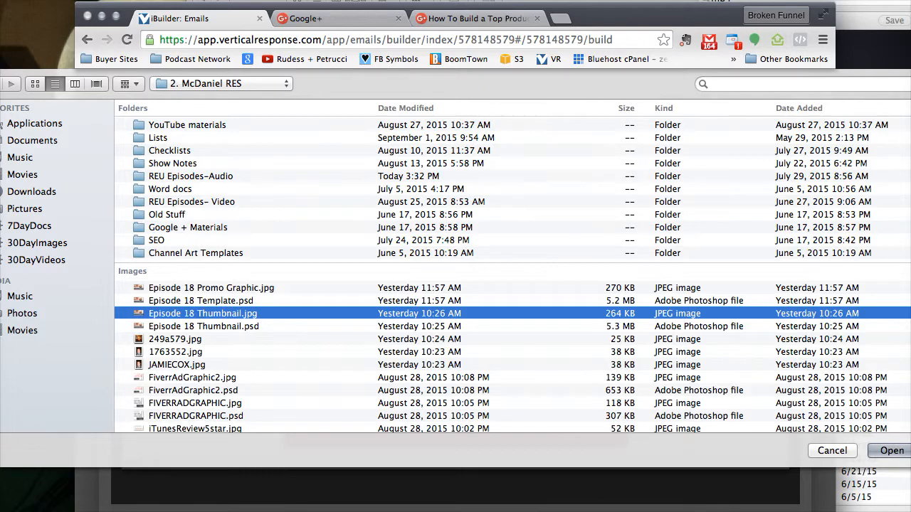
left_click(890, 451)
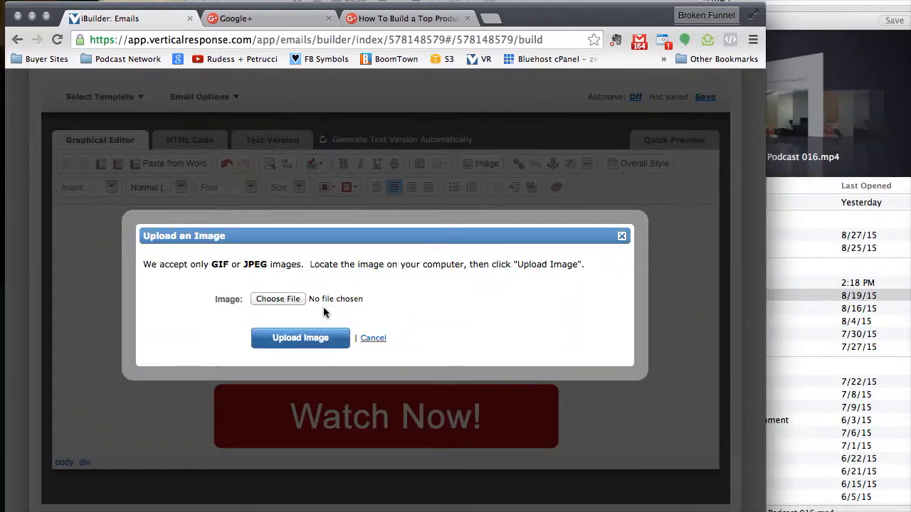
left_click(288, 336)
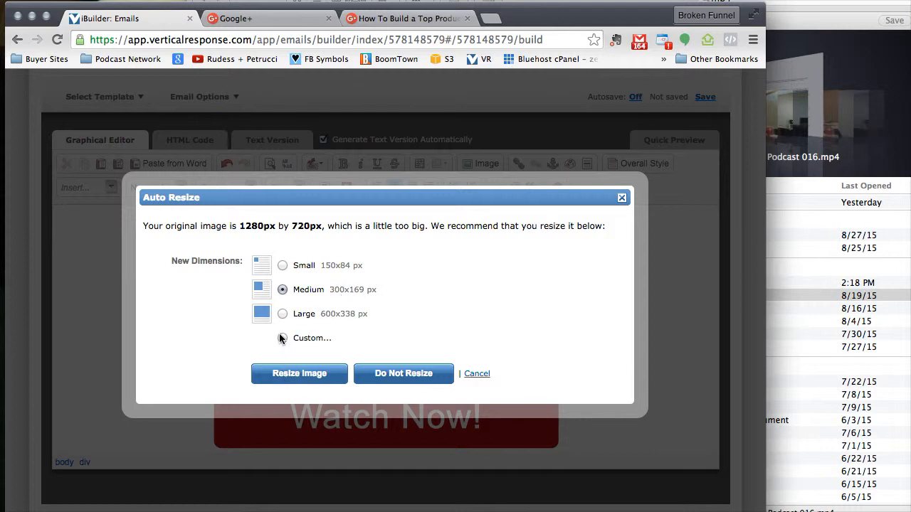
Step: Resize the thumbnail to a custom 450 × 253 px and save it into the email
left_click(283, 338)
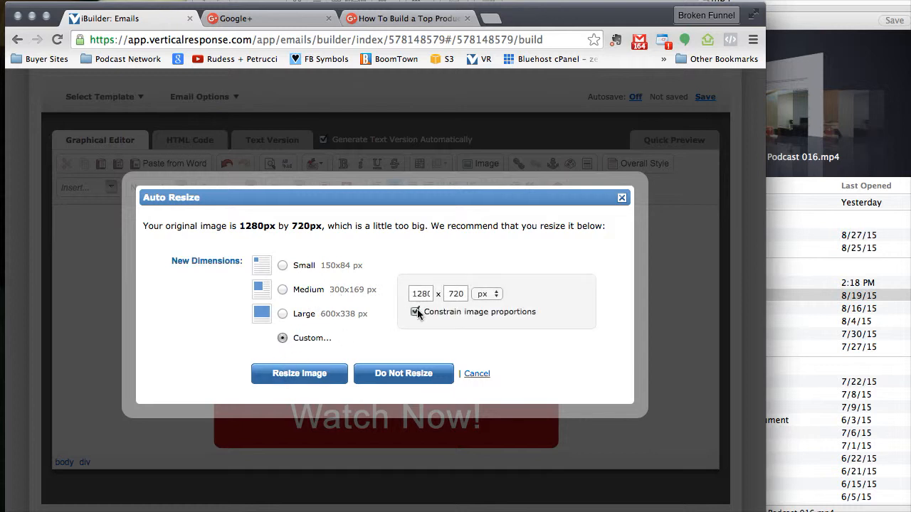
double_click(420, 293)
type("45")
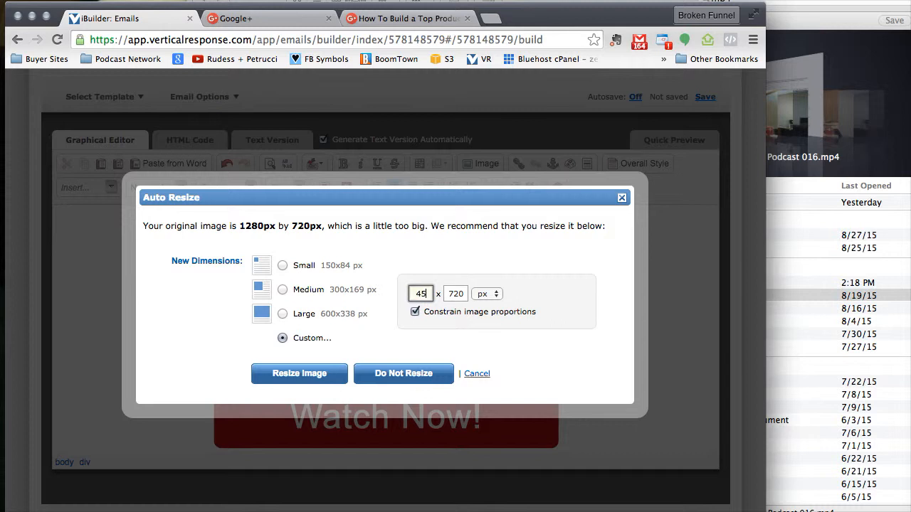
type("0")
key("Tab")
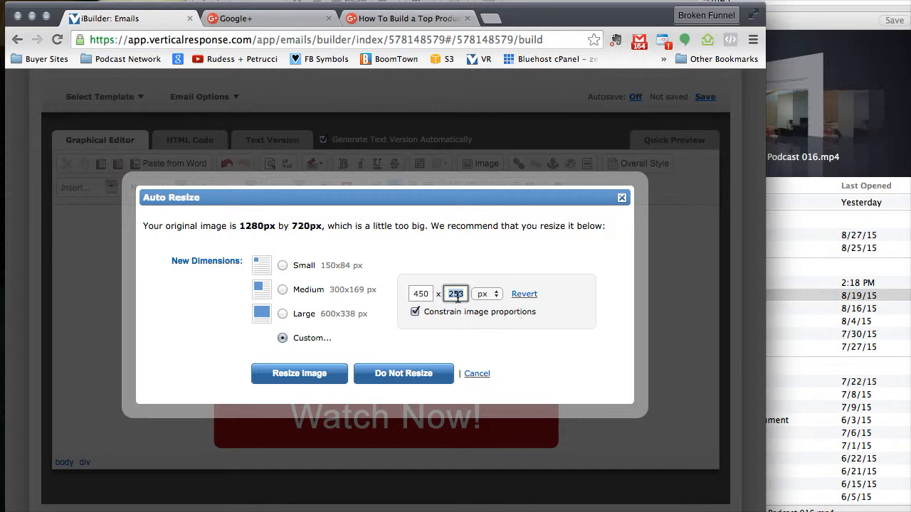
left_click(421, 295)
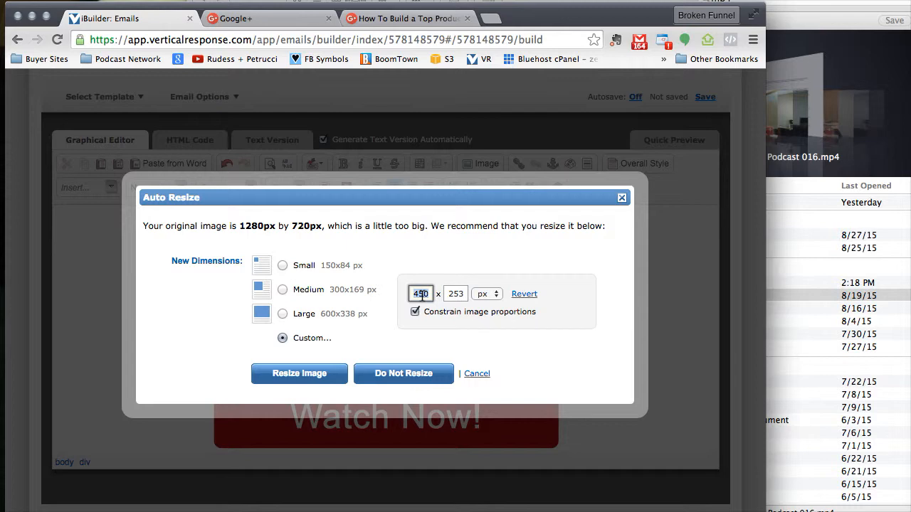
left_click(279, 370)
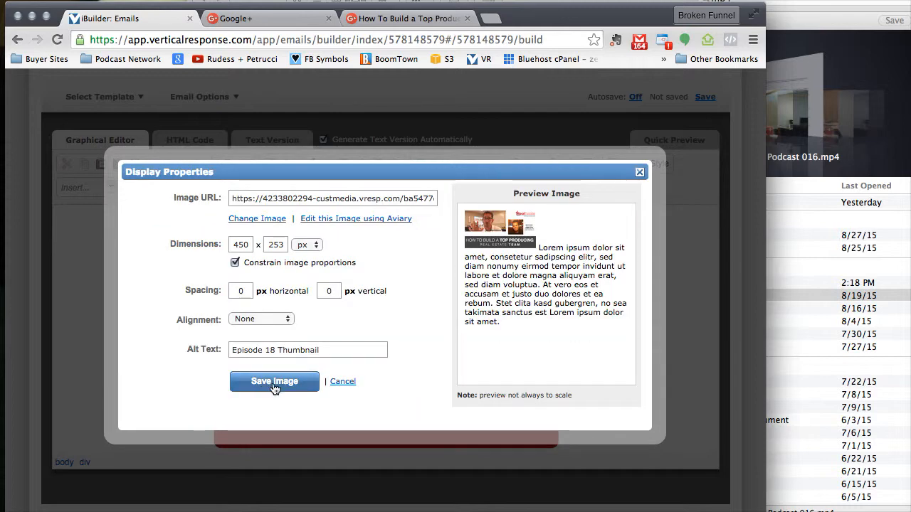
left_click(274, 386)
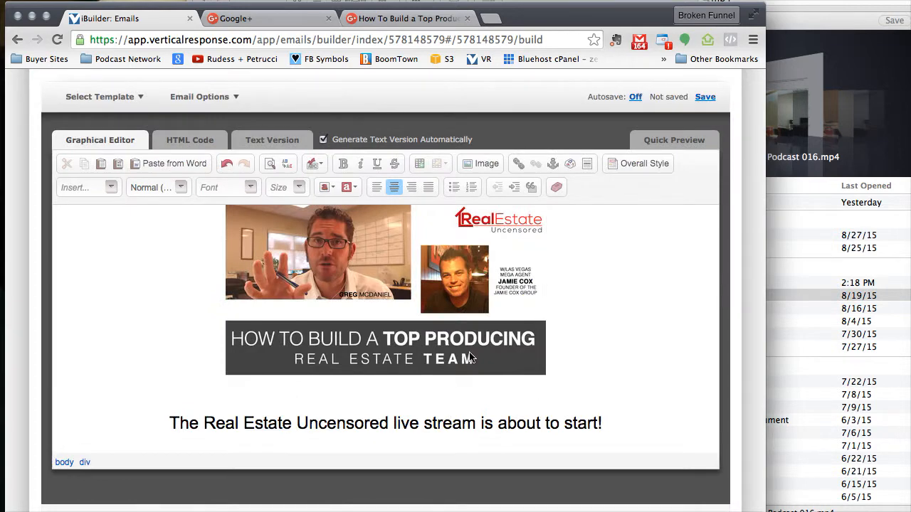
scroll(419, 306, "down", 3)
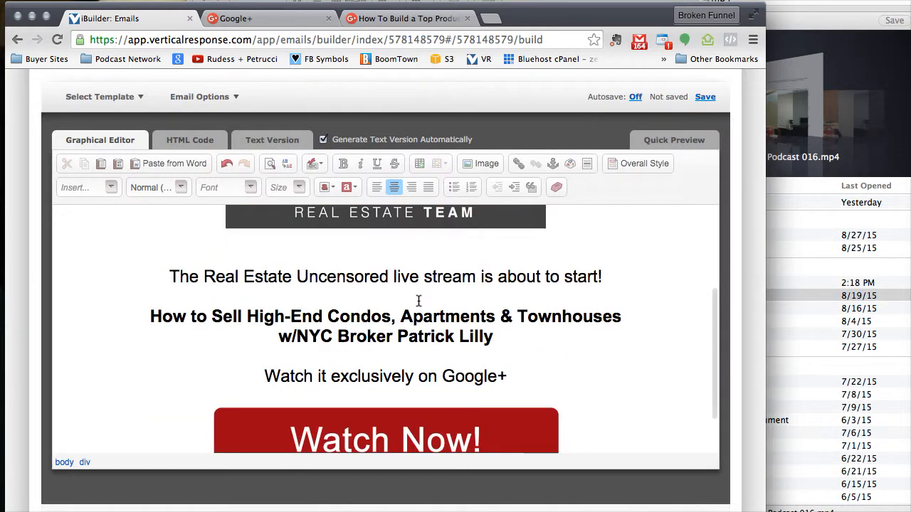
scroll(417, 301, "up", 5)
left_click(402, 19)
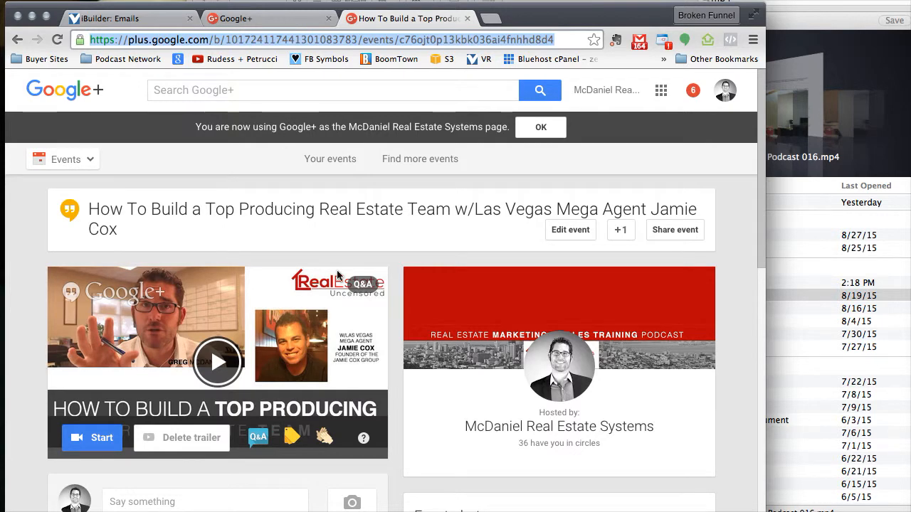
scroll(337, 270, "down", 5)
scroll(338, 275, "up", 5)
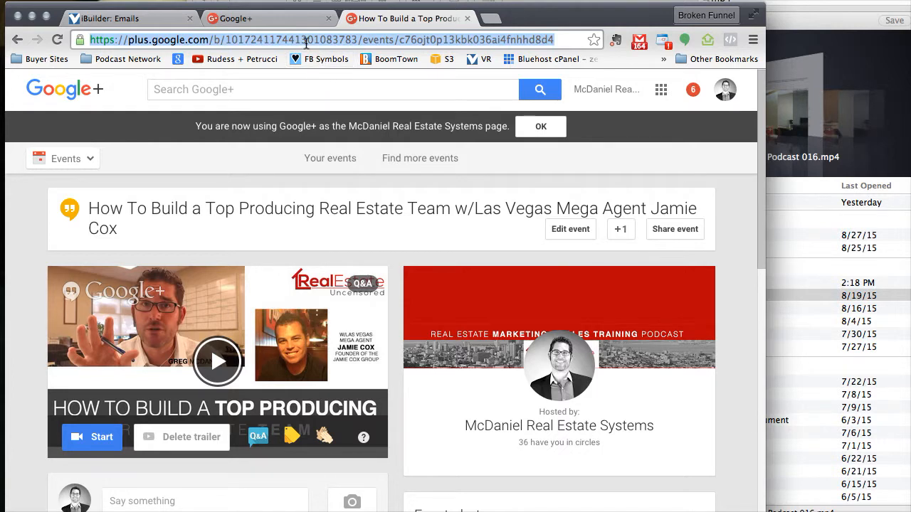
left_click(152, 18)
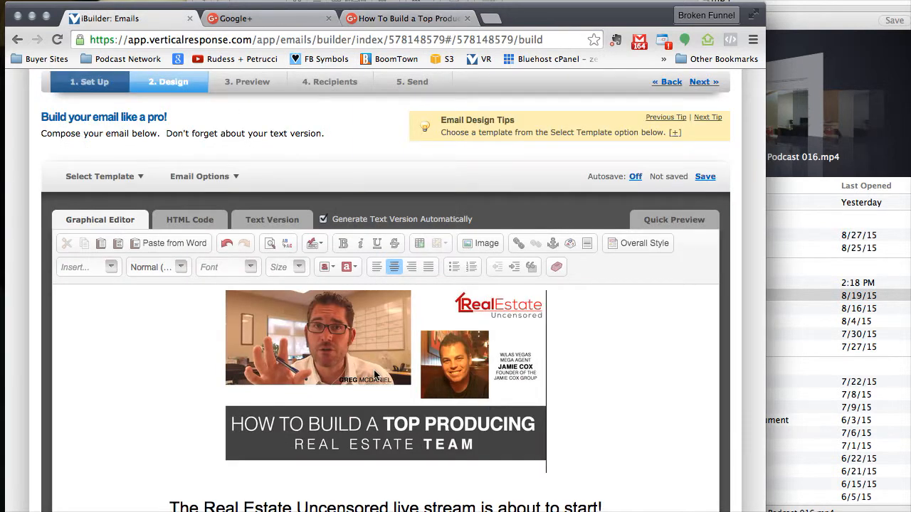
Step: Link the header image to the Google+ event URL
left_click(379, 354)
left_click(518, 243)
key("super+v")
left_click(462, 404)
scroll(615, 373, "down", 1)
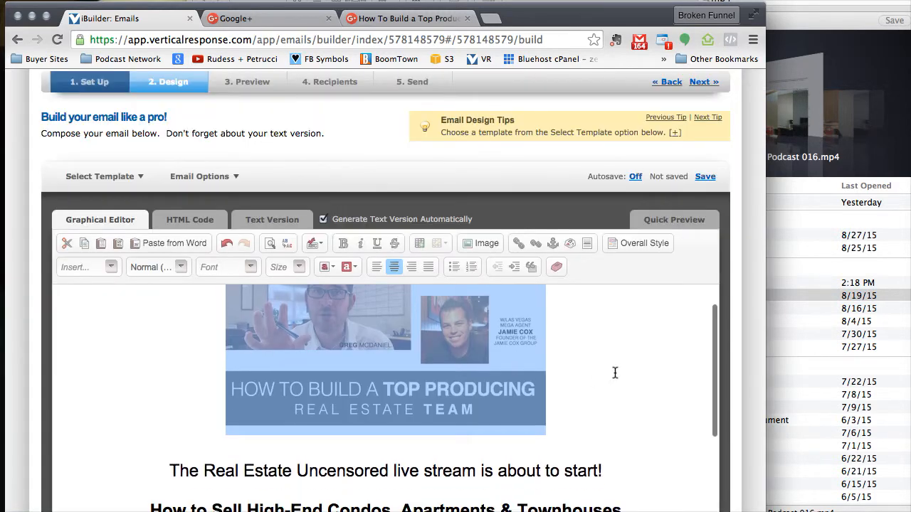
scroll(444, 340, "down", 5)
Step: Replace the Watch Now button's link with the Google+ event URL and check the text version
left_click(403, 365)
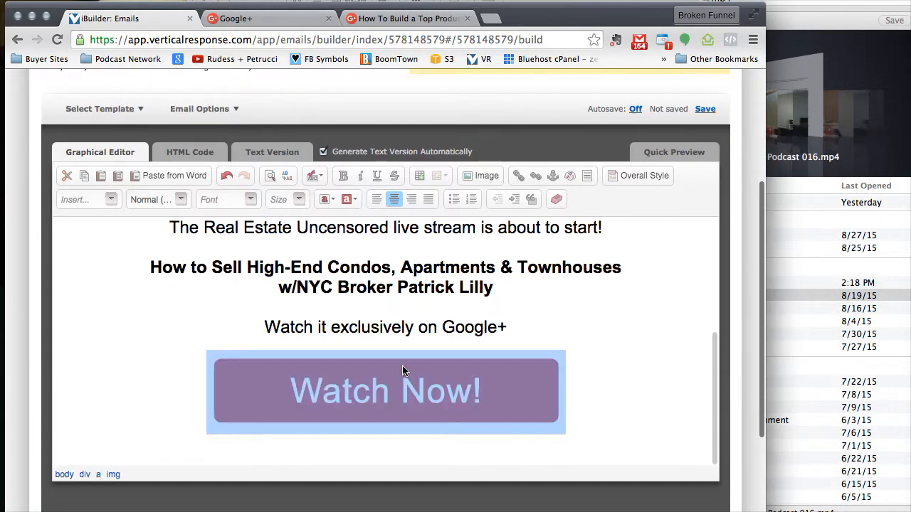
left_click(519, 175)
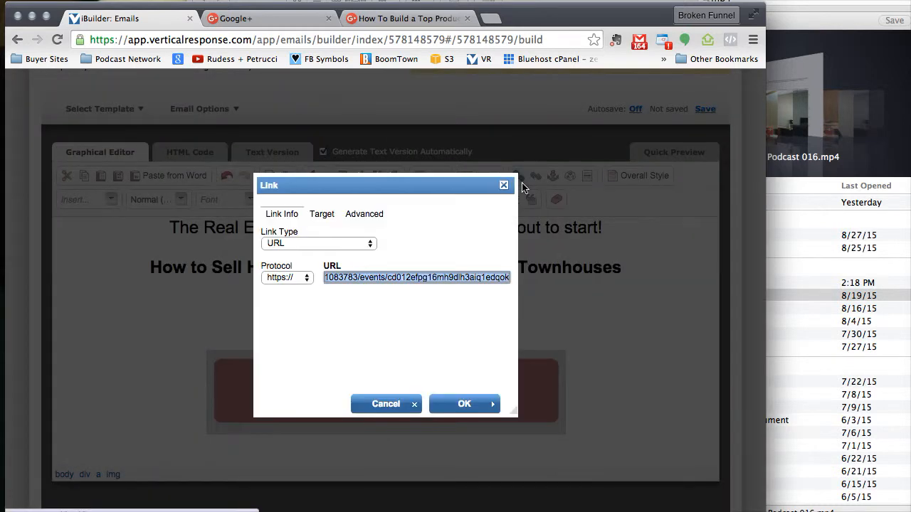
key("BackSpace")
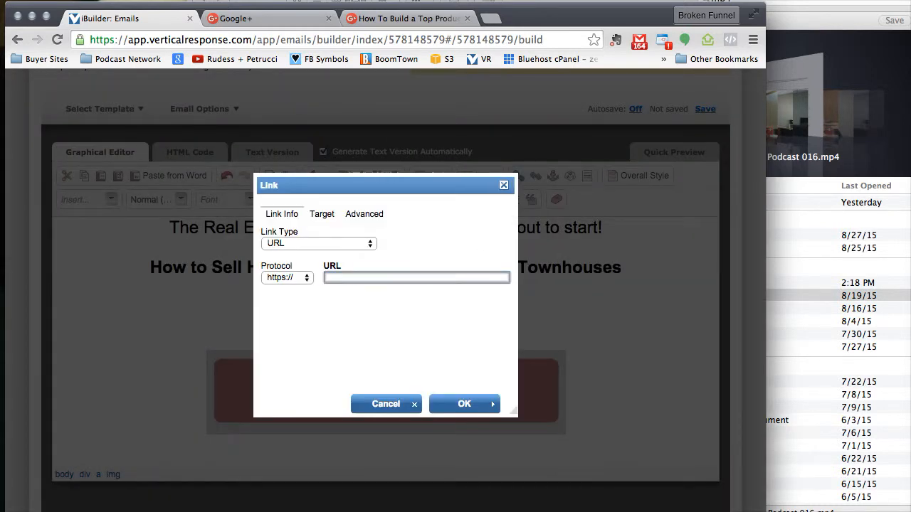
key("super+v")
left_click(484, 401)
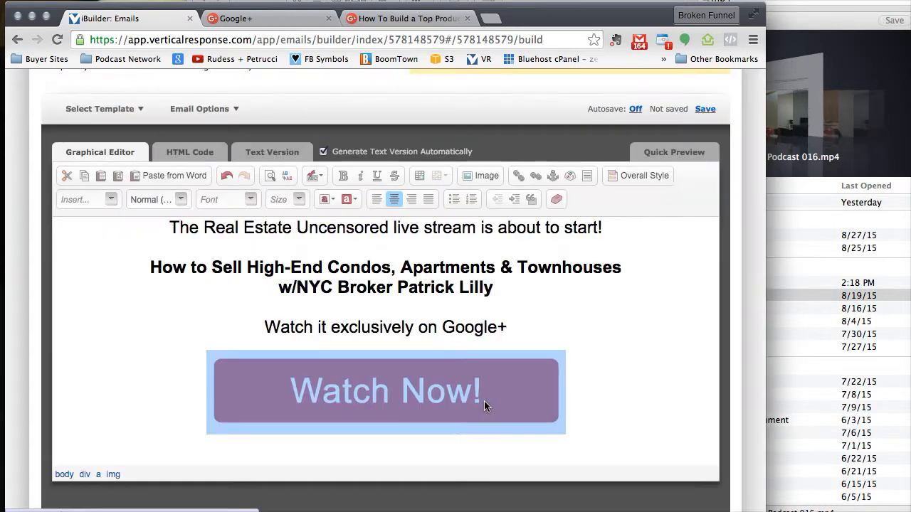
left_click(602, 359)
left_click(316, 387)
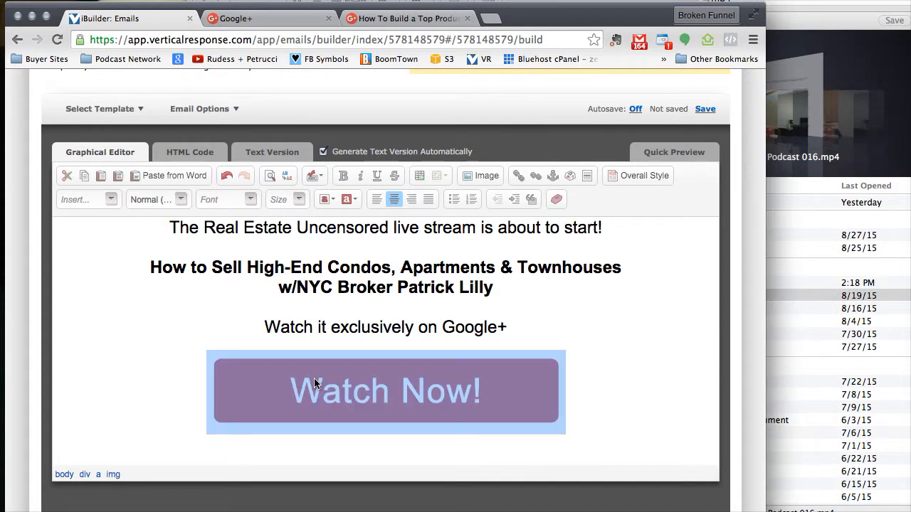
left_click(186, 330)
left_click(271, 153)
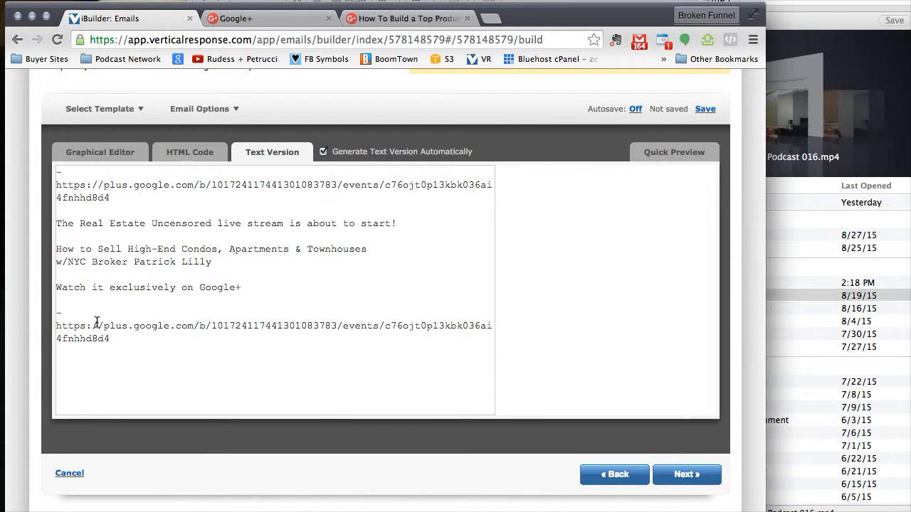
Step: Change the headline topic to 'Build a Top Producing Real Estate Team'
left_click(89, 162)
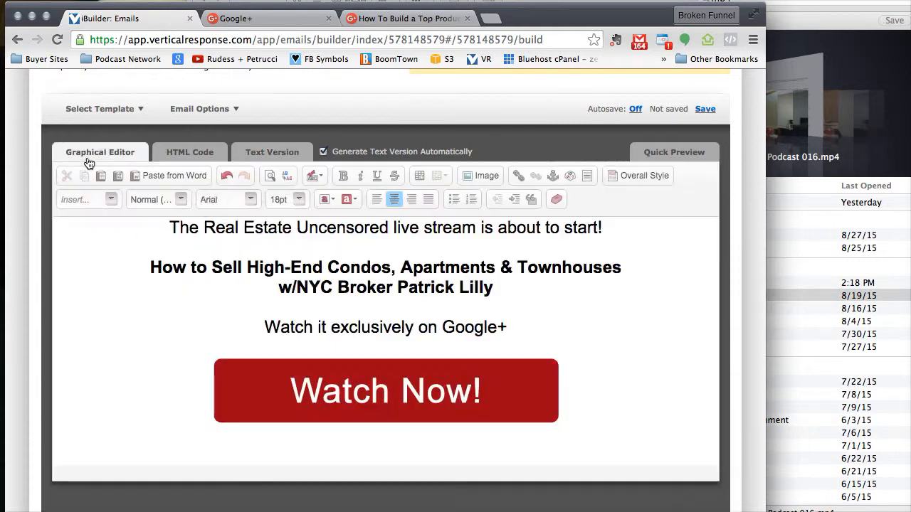
left_click_drag(212, 279, 681, 278)
type("Build a Top Prodc")
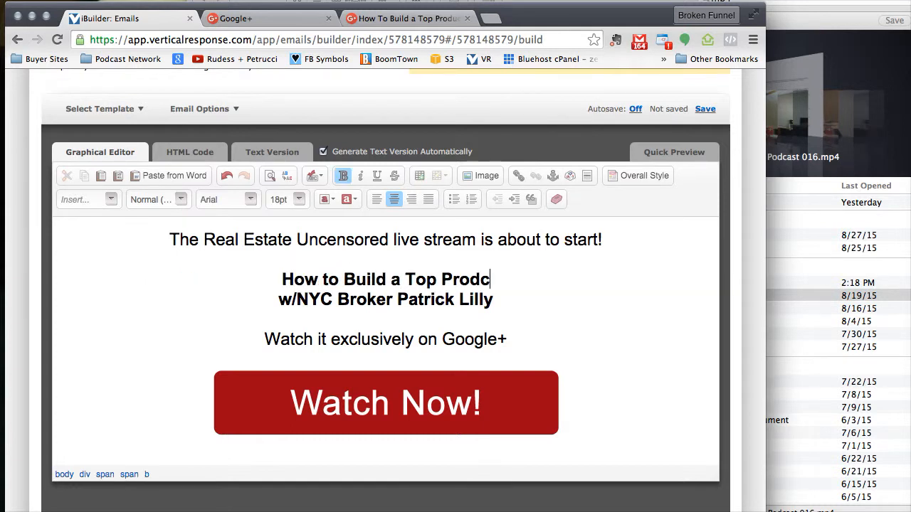
key("BackSpace")
type("u")
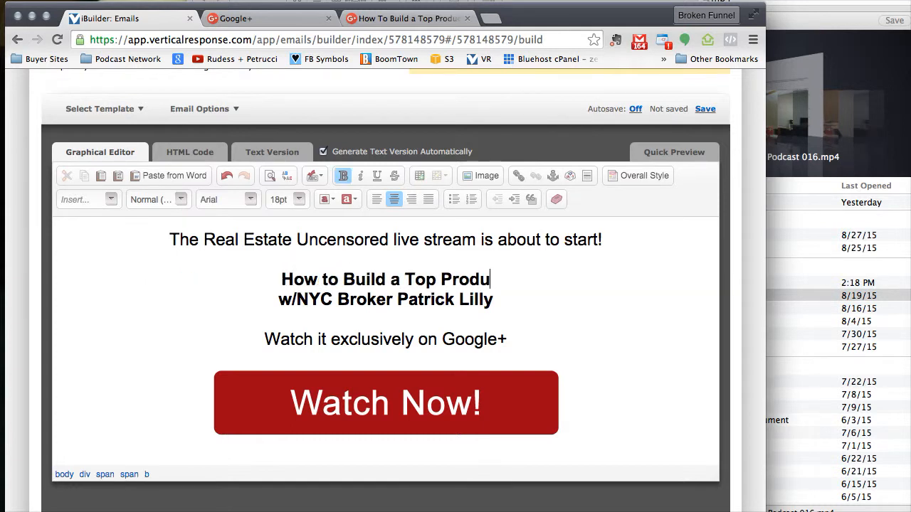
type("cing ")
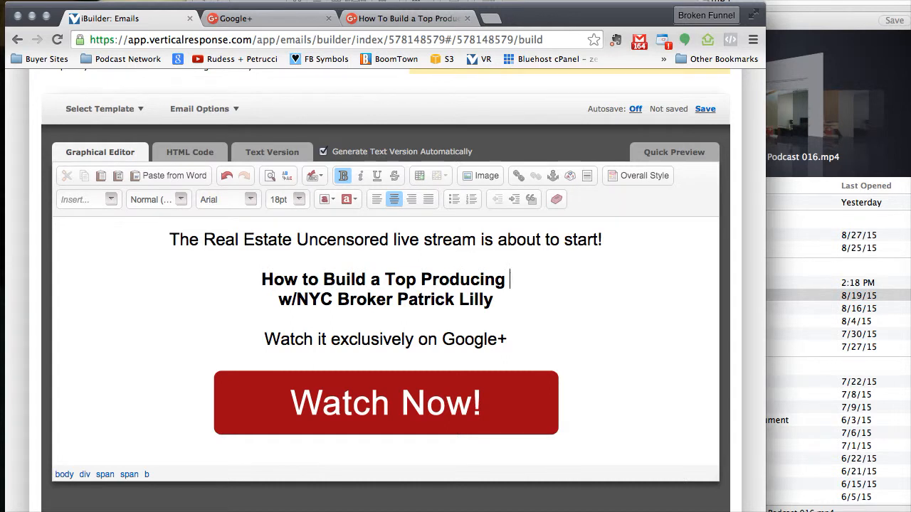
type("Real Estae")
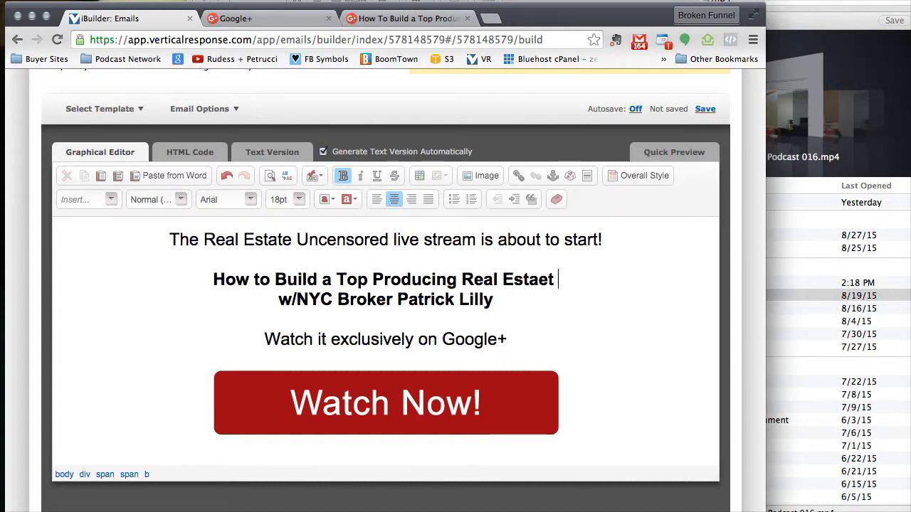
key("BackSpace")
type("te Team")
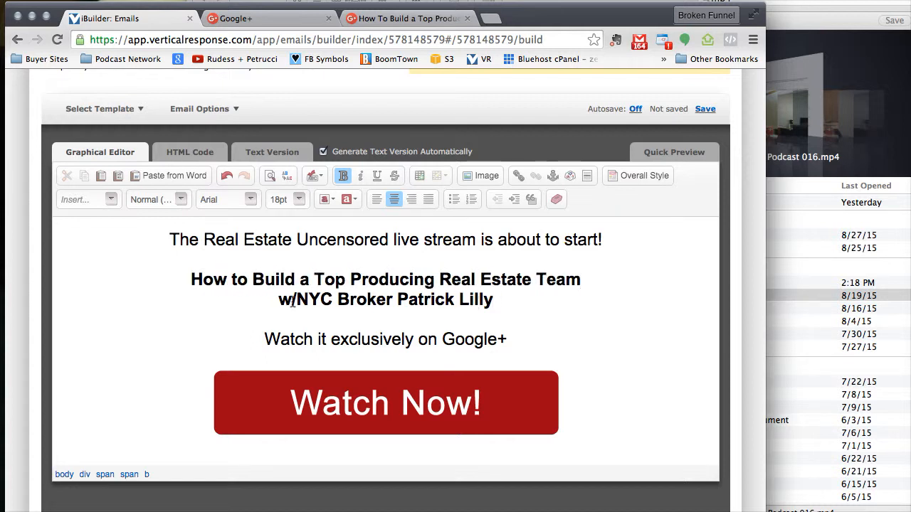
Step: Rewrite the guest credit as 'Las Vegas mega agent & team leader' followed by the guest's name
left_click_drag(292, 300, 292, 306)
key("BackSpace")
type("Las Vegas mega agent *")
key("BackSpace")
type("& team leader Jamie Cox")
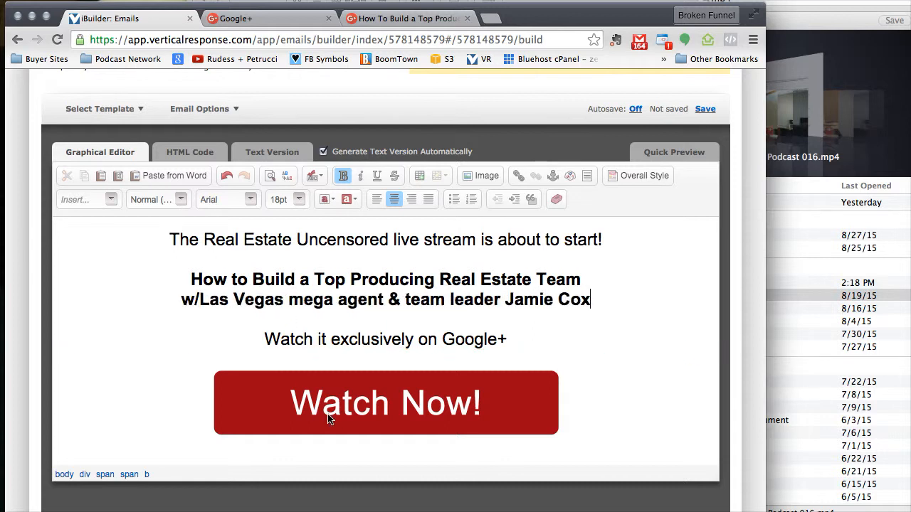
left_click(256, 155)
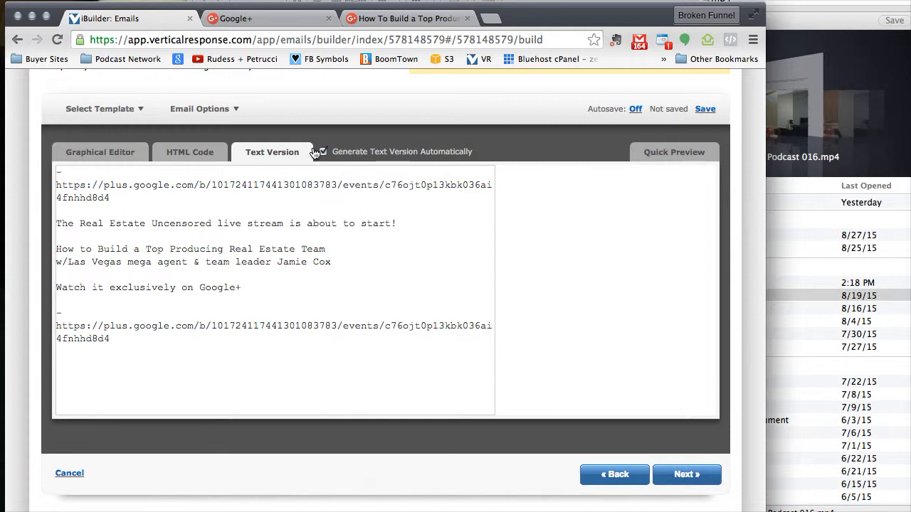
Step: Stop auto-generating the text version and remove its leading link and dash line
left_click(99, 155)
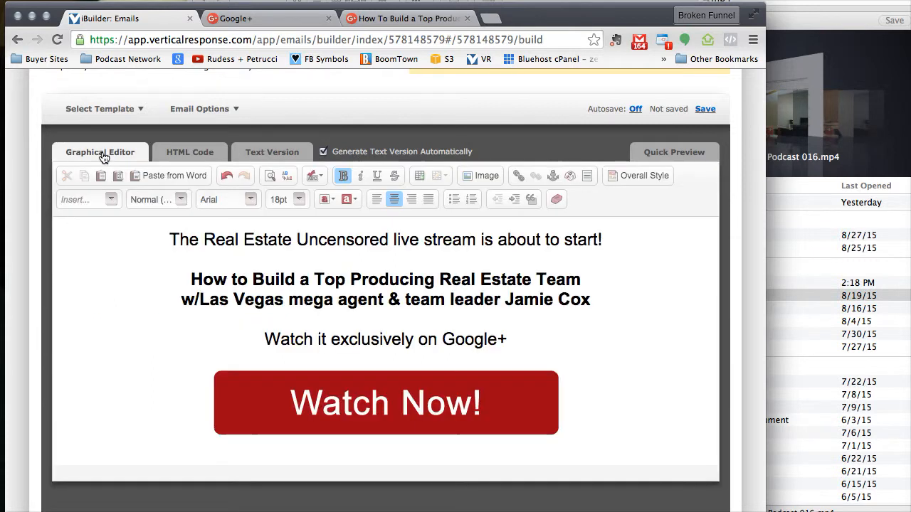
left_click(252, 148)
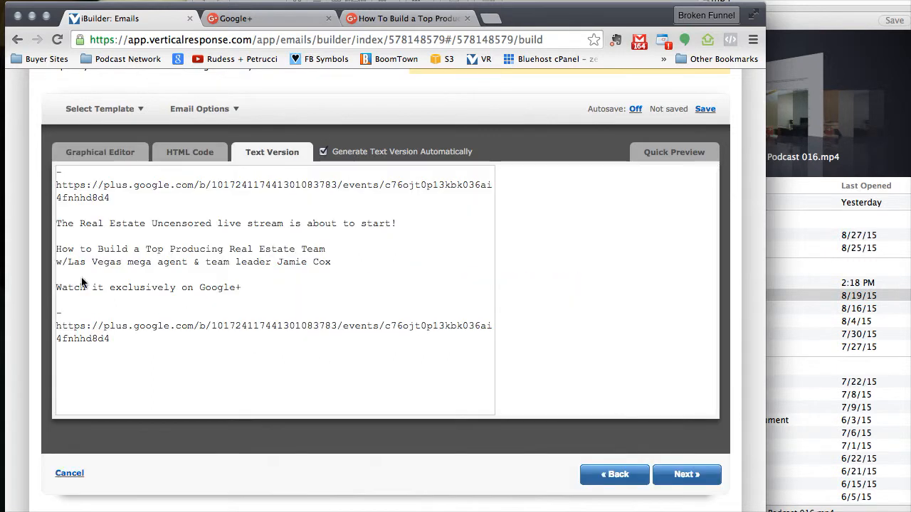
left_click(323, 153)
left_click_drag(112, 227, 36, 188)
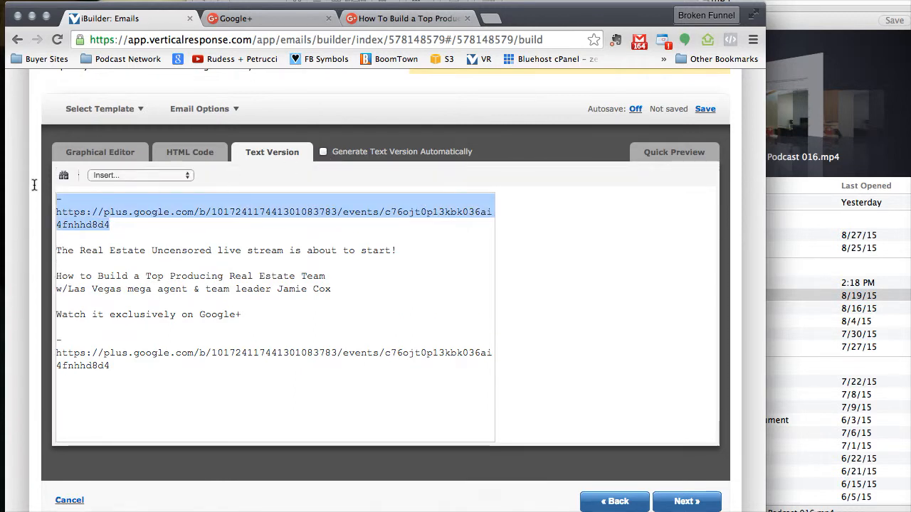
key("BackSpace")
key("BackSpace")
key("BackSpace")
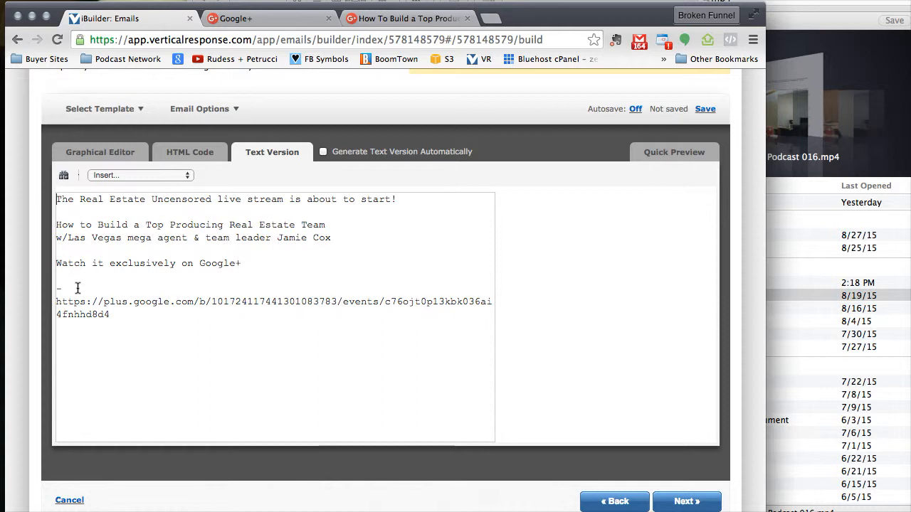
key("BackSpace")
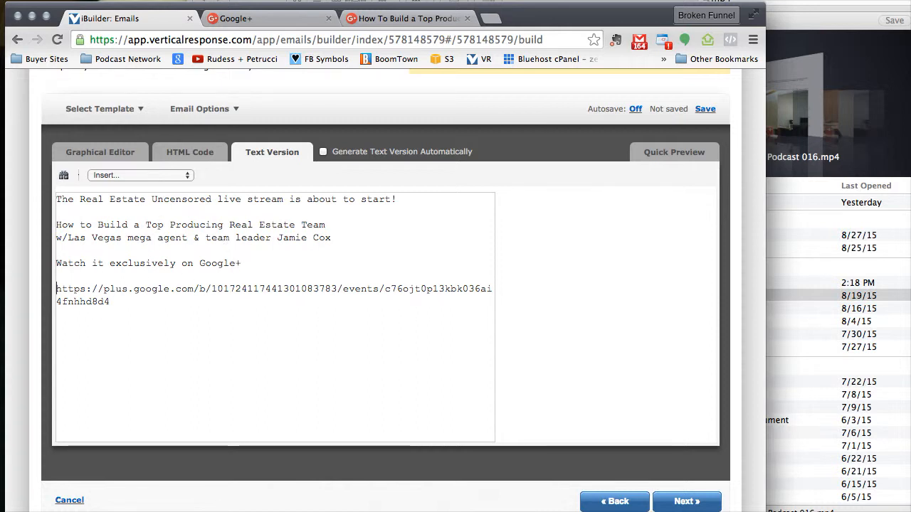
key("BackSpace")
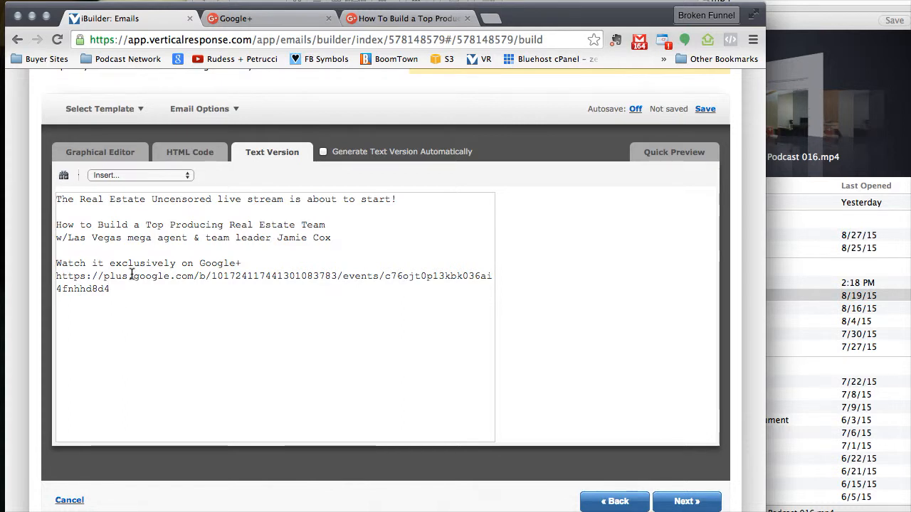
Step: End the text version with 'See you on the Hangout!' plus a signature, then save the email
type("See ")
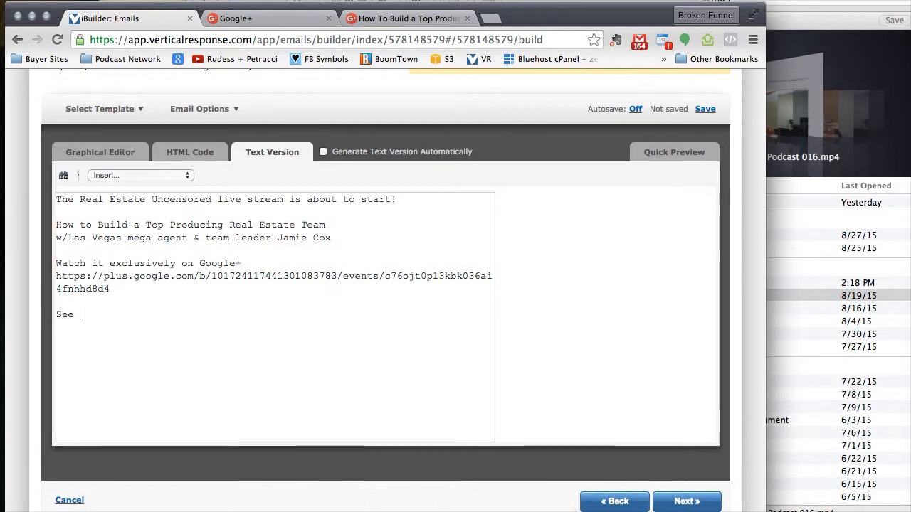
type("you o tn hte")
key("BackSpace")
key("BackSpace")
key("BackSpace")
type("the Hangout!  Greg M")
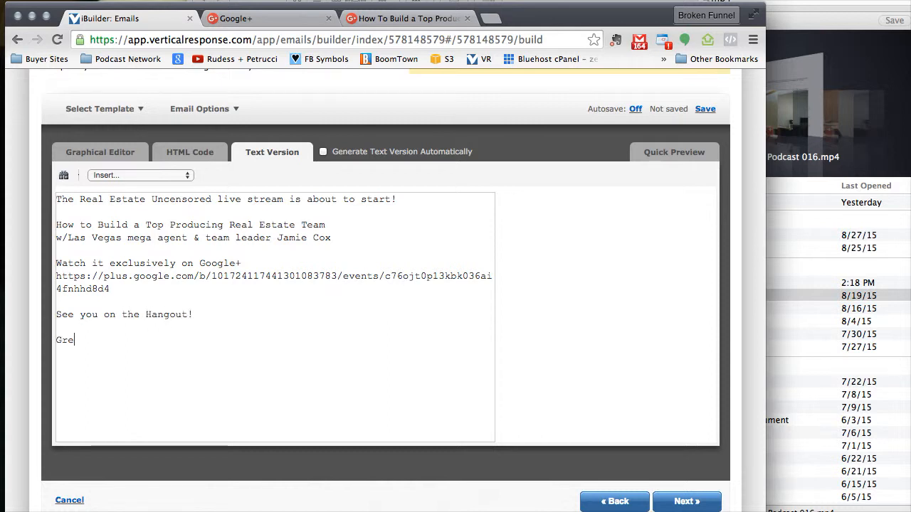
type("cDaniel")
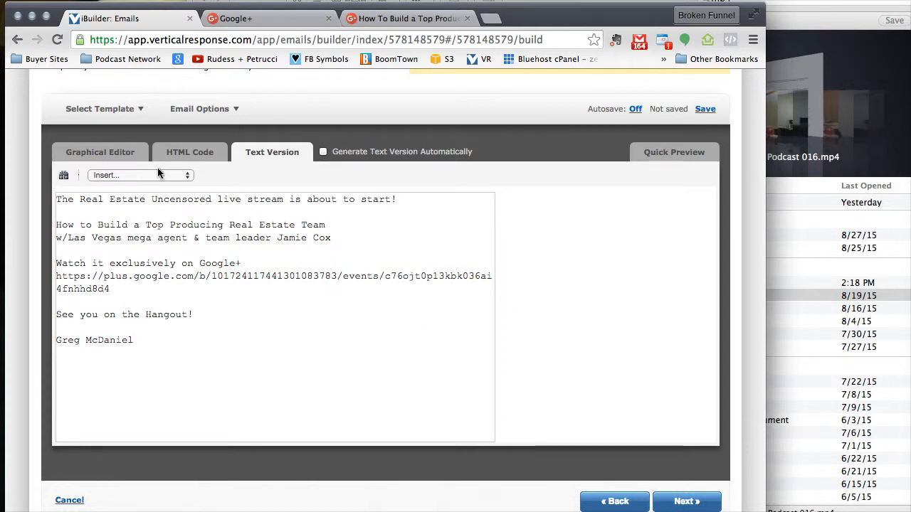
left_click(685, 502)
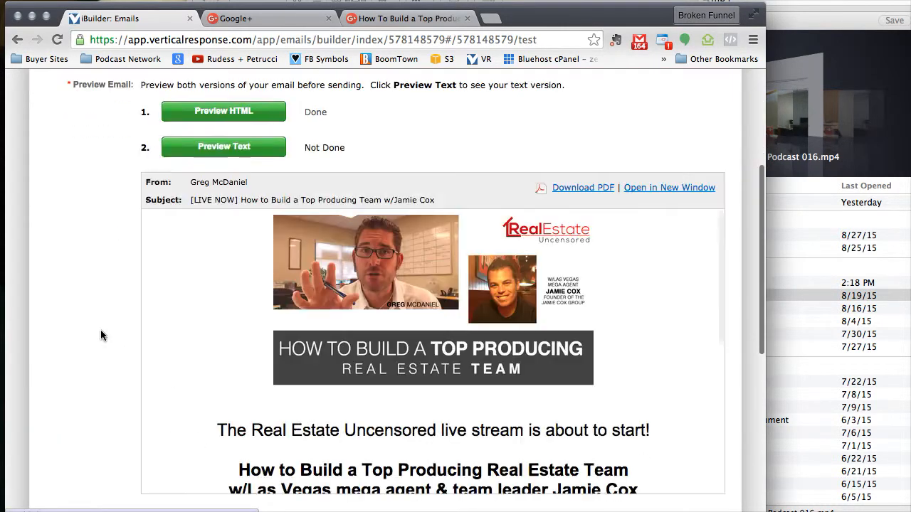
Step: Test the photo and Watch Now links in the HTML preview, closing the Google+ pages they open
scroll(100, 330, "down", 3)
scroll(100, 330, "up", 2)
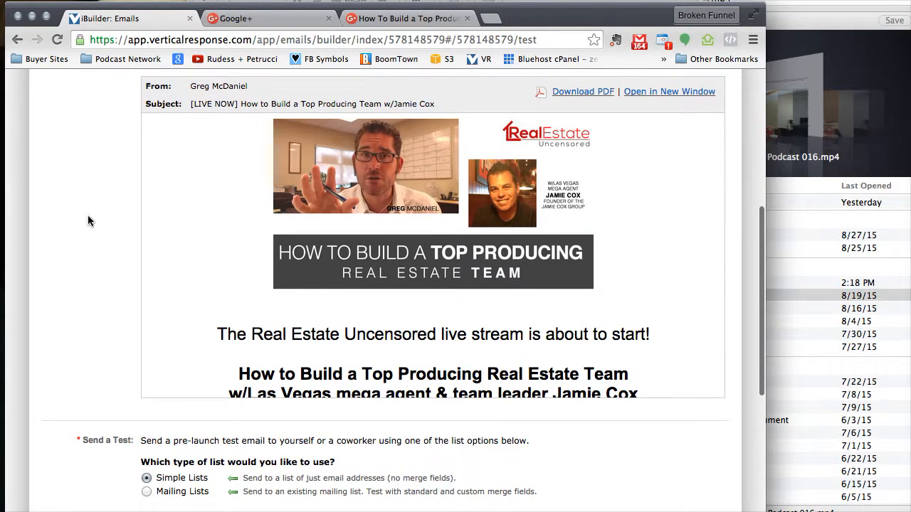
scroll(87, 215, "up", 1)
left_click(418, 230)
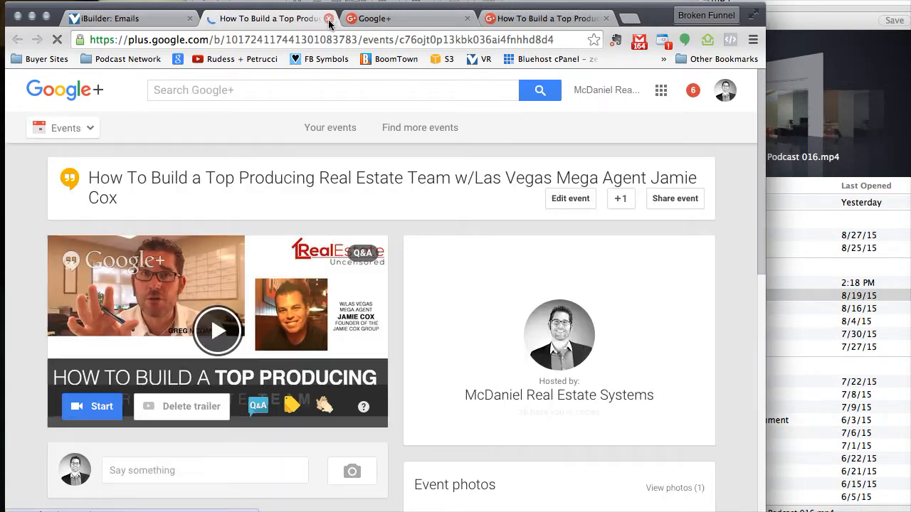
left_click(328, 18)
scroll(400, 257, "down", 5)
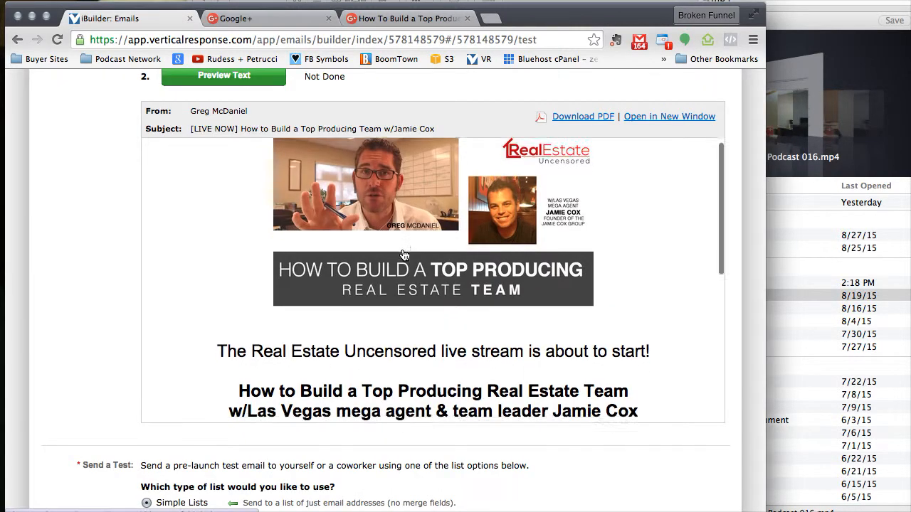
left_click(383, 351)
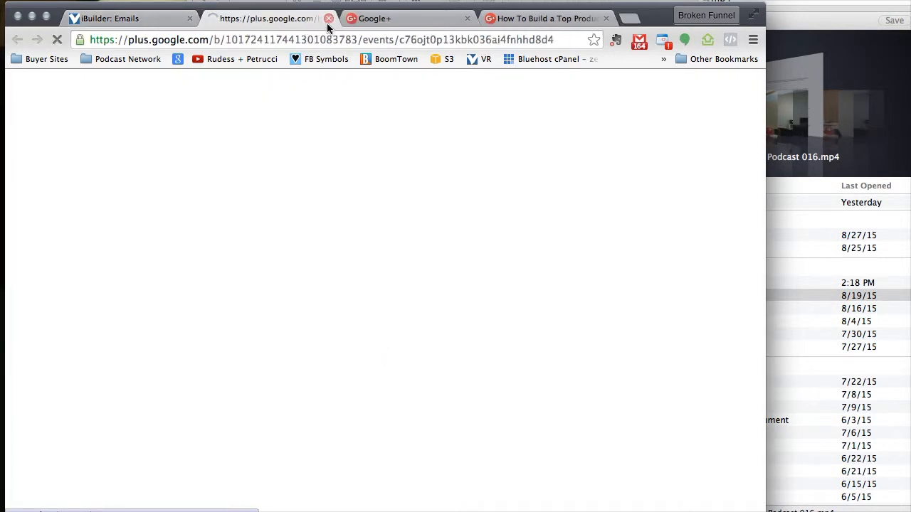
key("super+w")
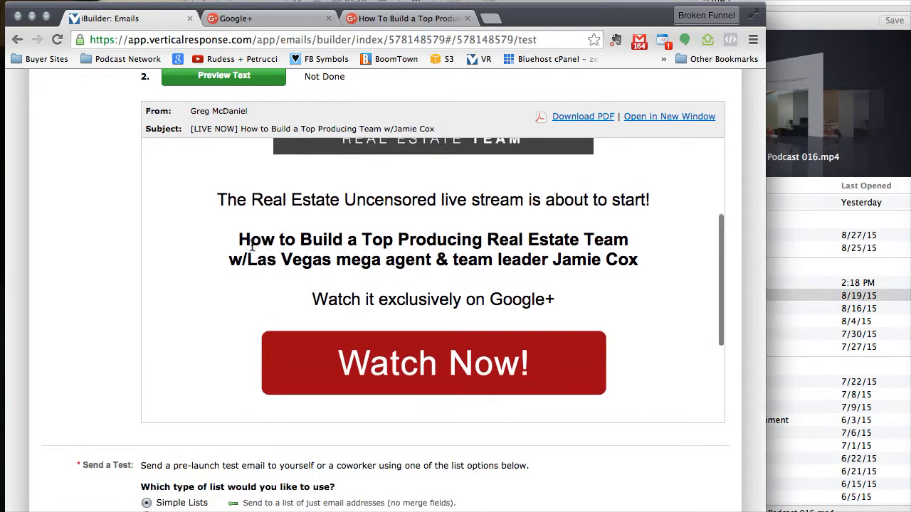
scroll(161, 163, "up", 3)
scroll(116, 178, "up", 3)
left_click(175, 187)
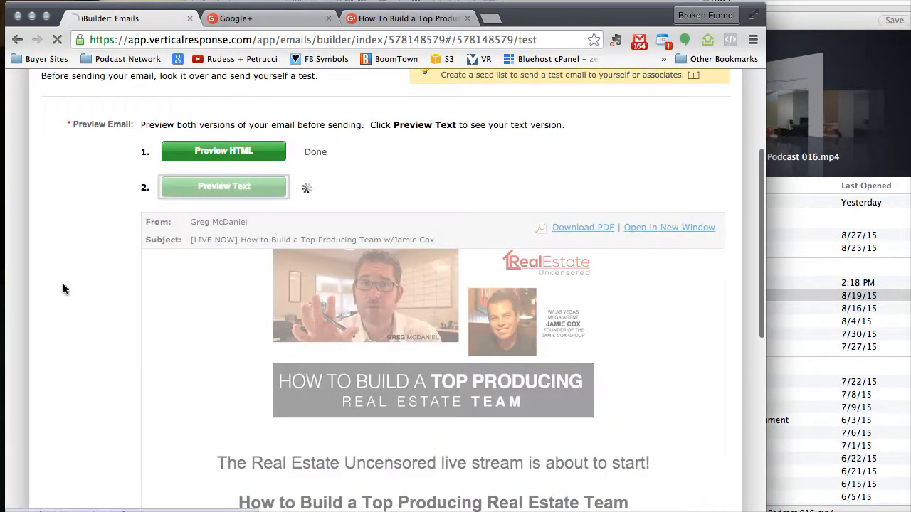
Step: Review the plain-text preview and its subject line
scroll(60, 288, "down", 5)
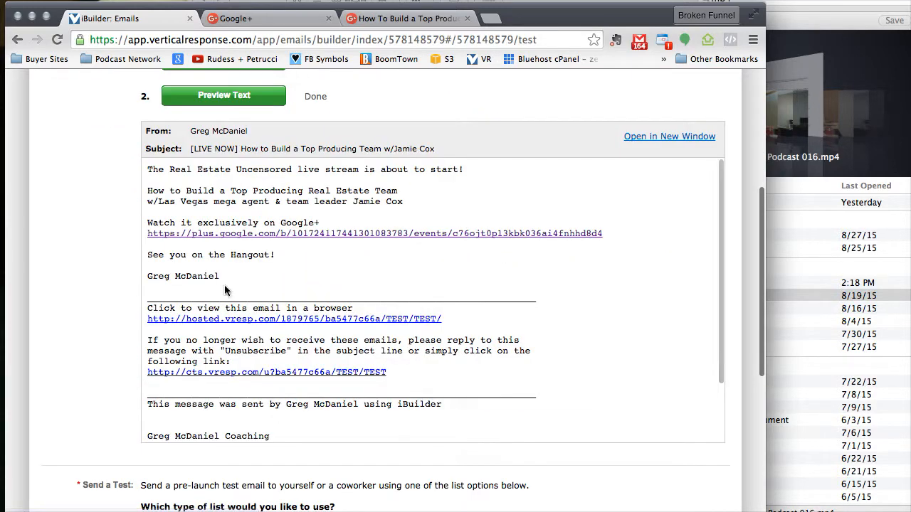
scroll(262, 291, "down", 5)
scroll(264, 246, "up", 5)
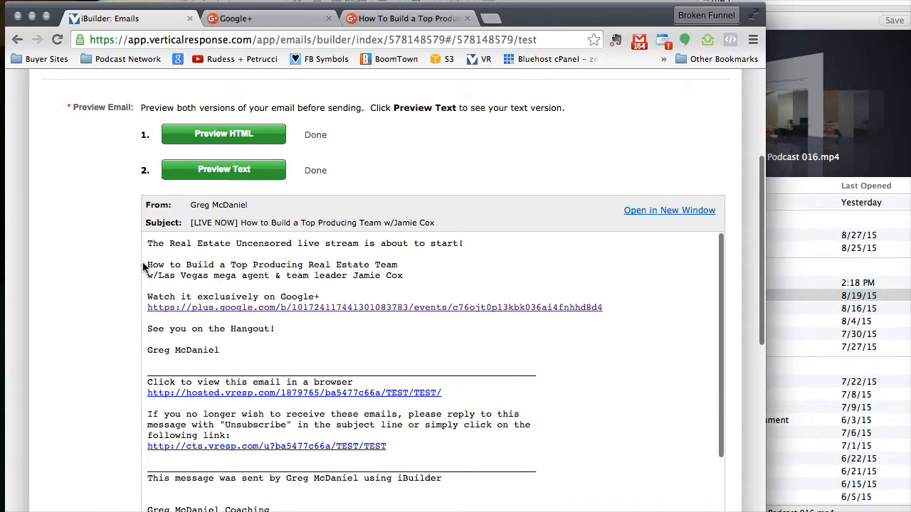
scroll(125, 265, "down", 5)
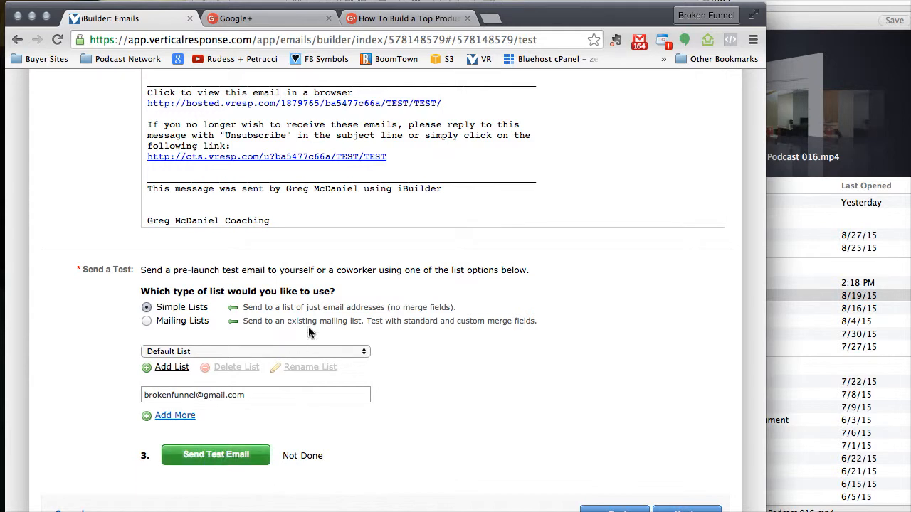
scroll(65, 184, "up", 5)
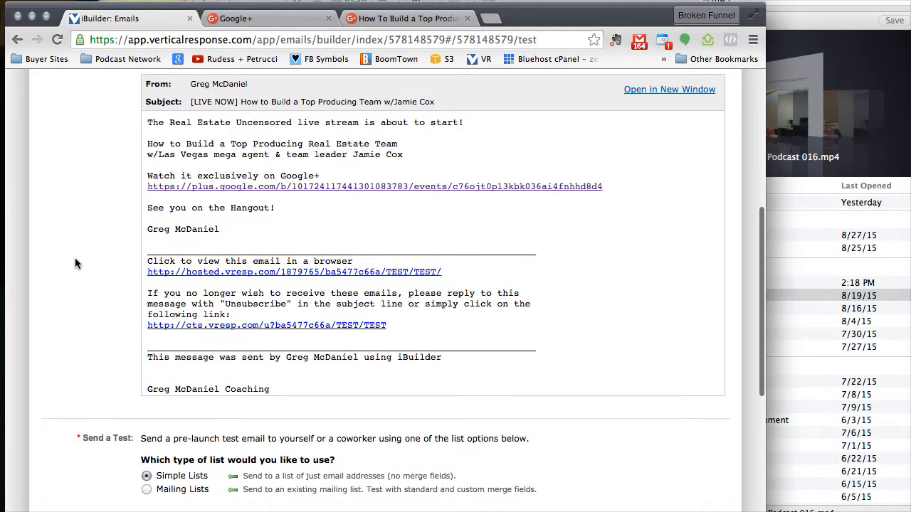
left_click_drag(247, 102, 438, 102)
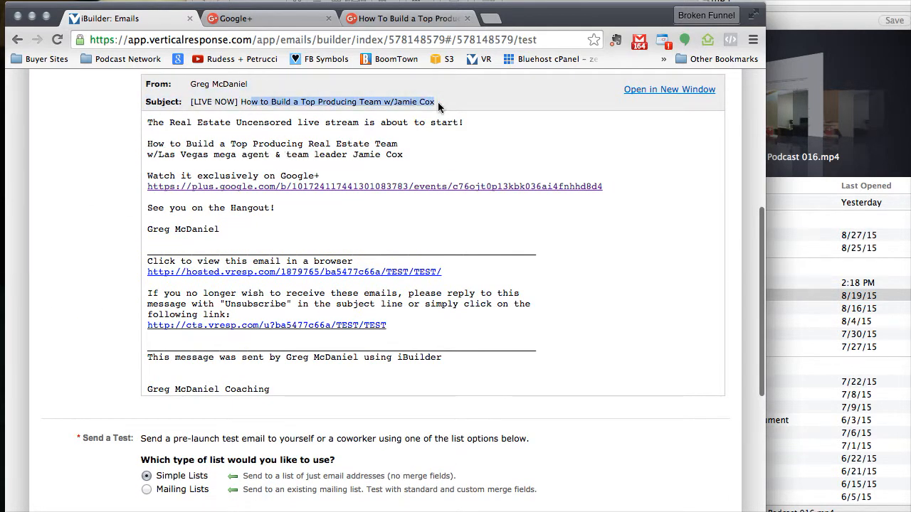
left_click(50, 197)
Step: Send a test email to the listed address and save the preview step
scroll(114, 245, "down", 6)
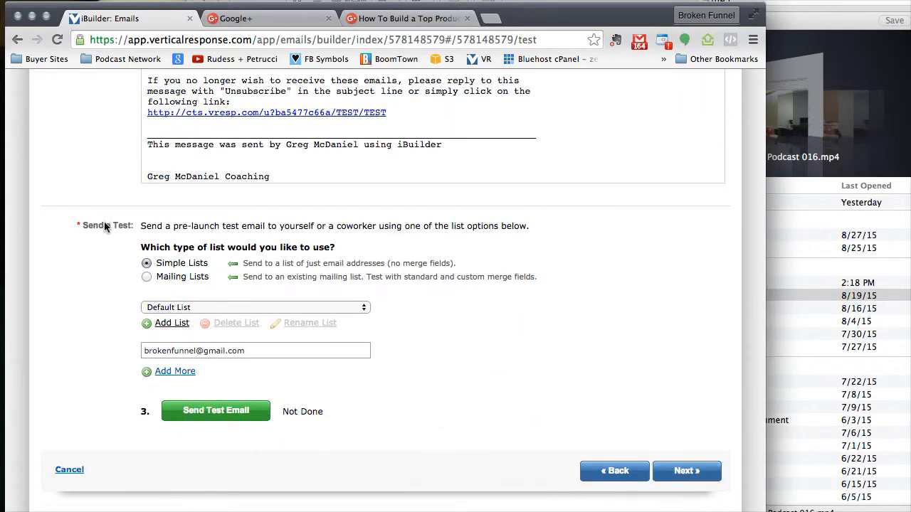
left_click(226, 417)
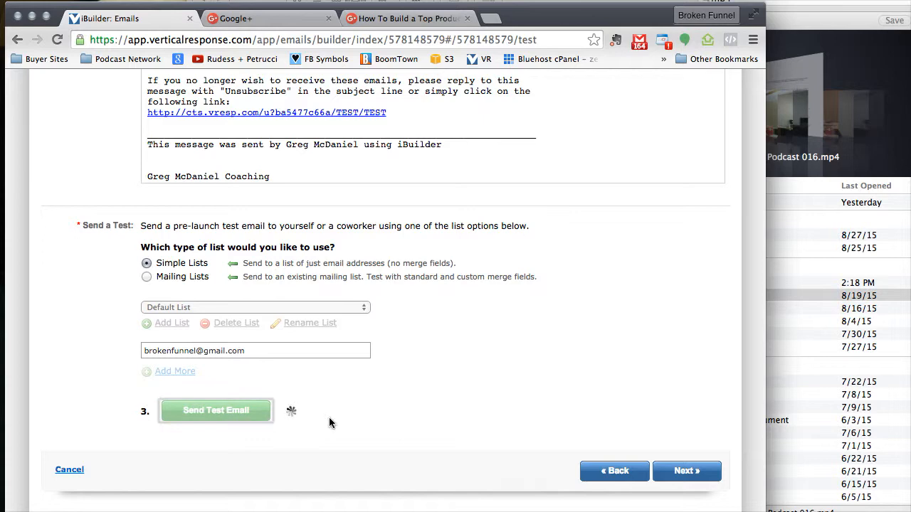
left_click(687, 471)
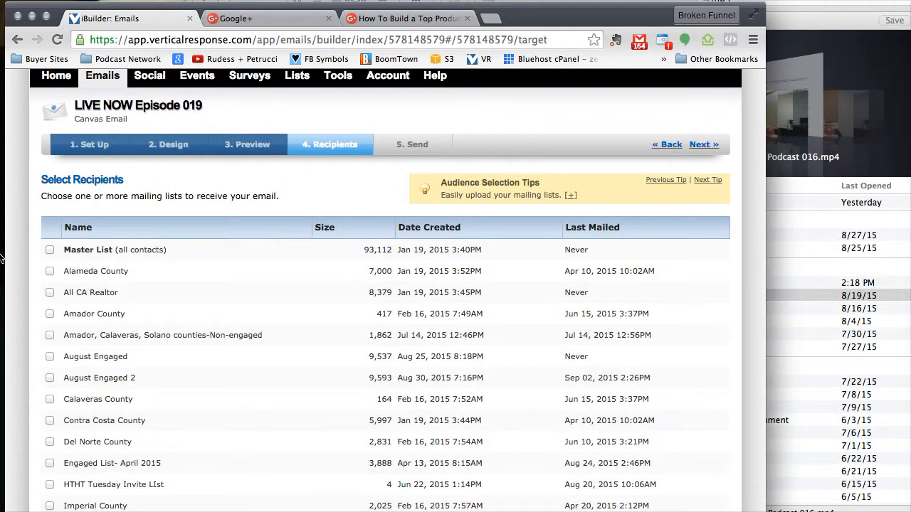
Step: Confirm the Opened Ep 18 Invite list as recipients and continue to the Send step
scroll(12, 264, "down", 5)
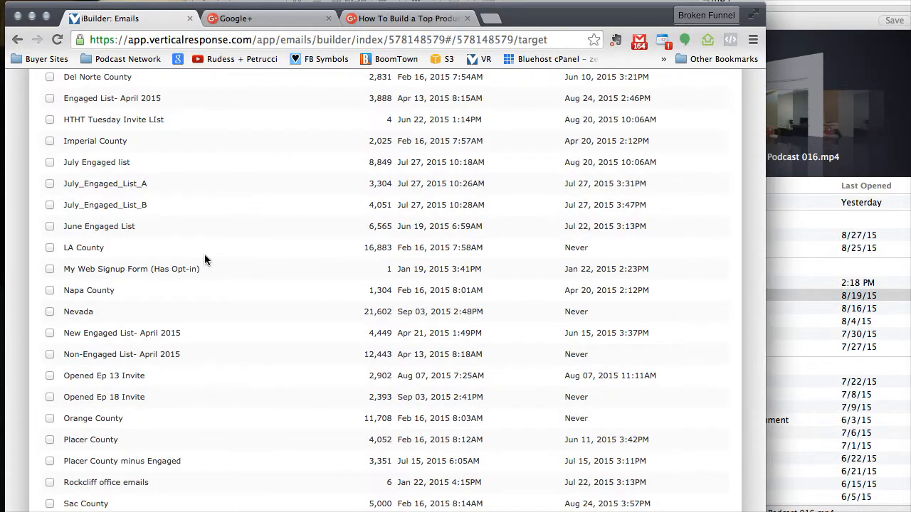
scroll(205, 259, "down", 2)
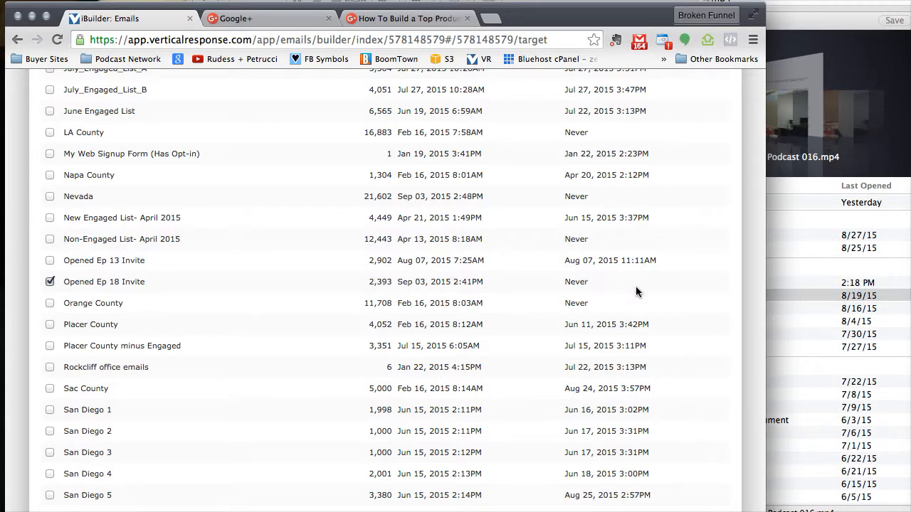
scroll(636, 288, "down", 5)
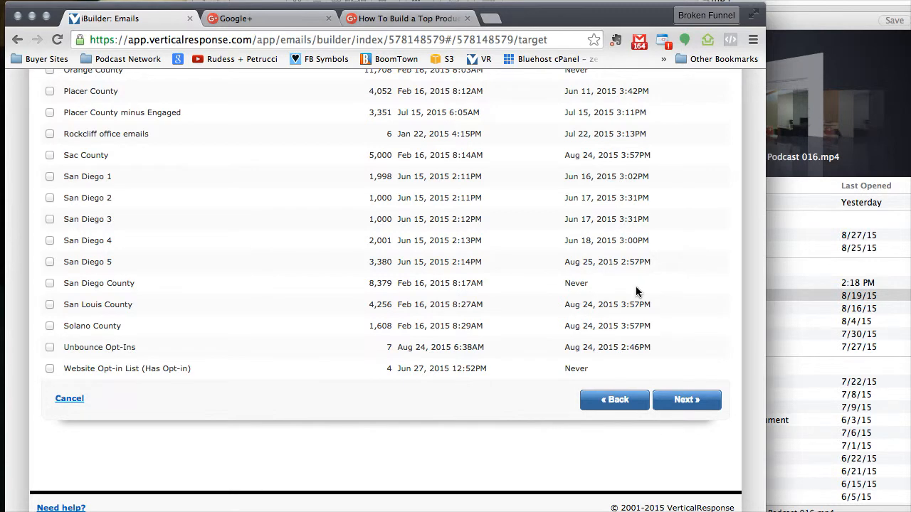
left_click(676, 393)
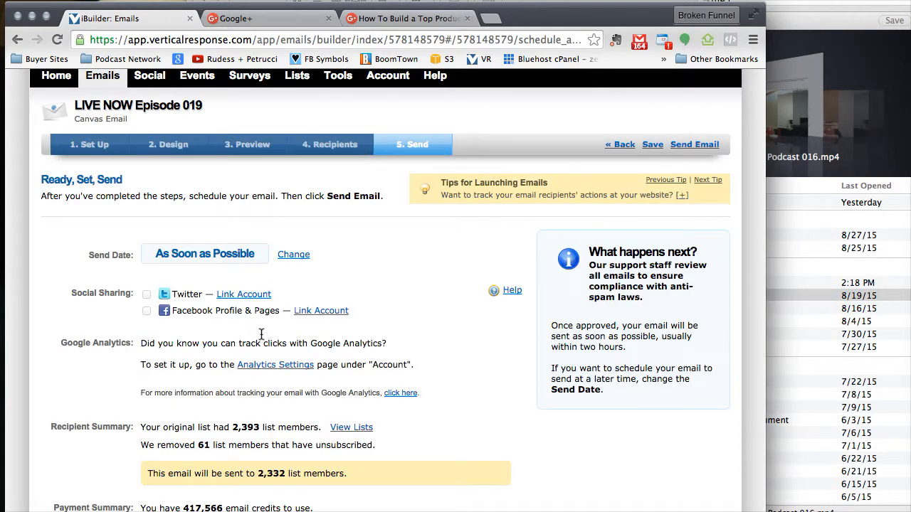
Step: Change the send date so the campaign goes out on Sep 4, 2015
left_click(292, 255)
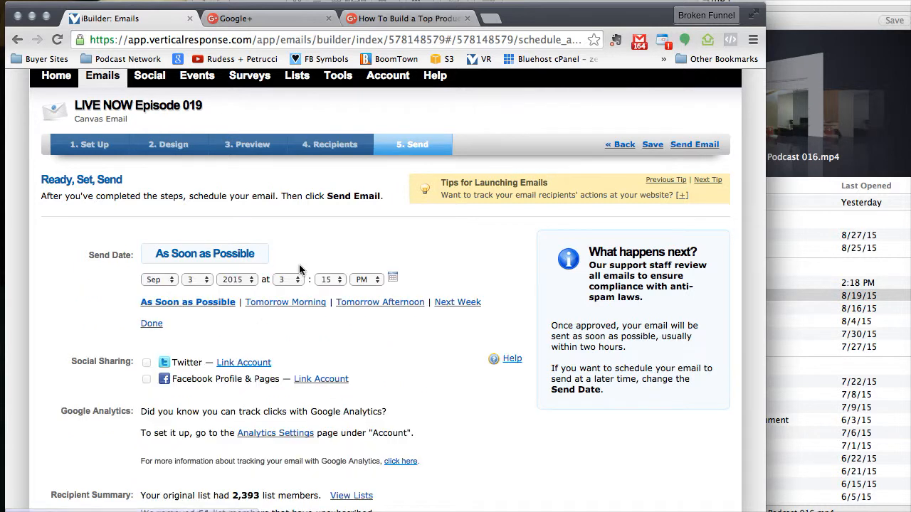
left_click(204, 279)
left_click(200, 291)
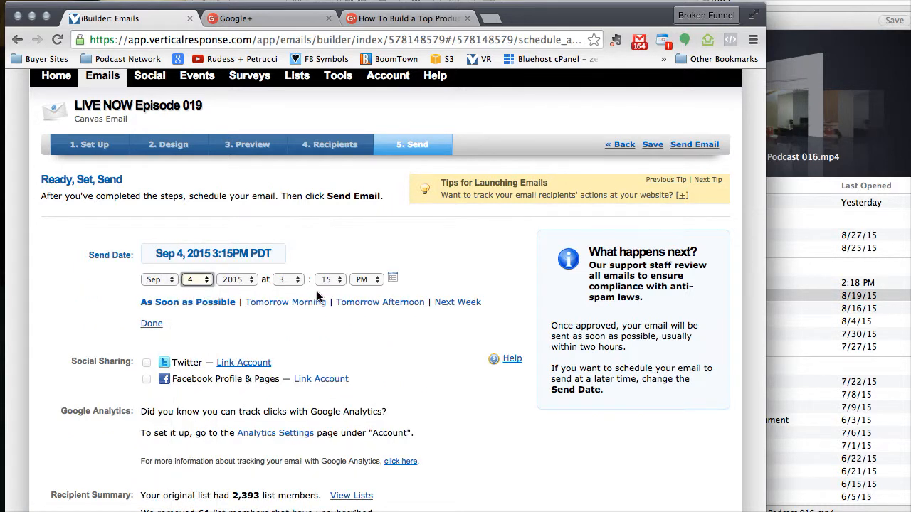
Step: Set the send time to 11:05 AM PDT and review the schedule
left_click(293, 279)
left_click(294, 279)
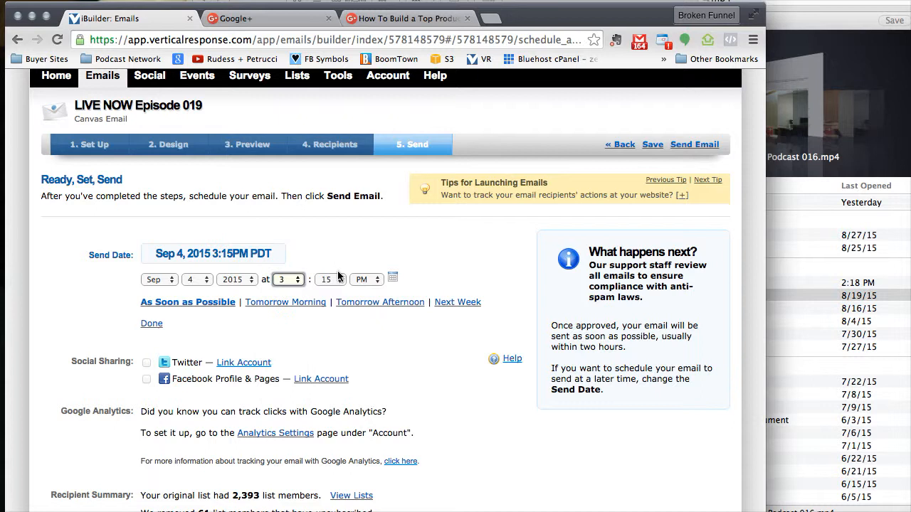
left_click(292, 279)
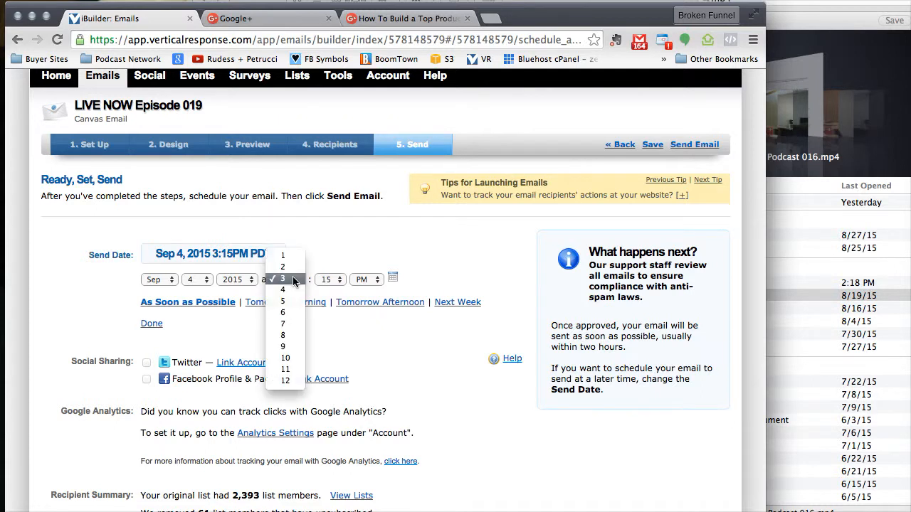
left_click(285, 370)
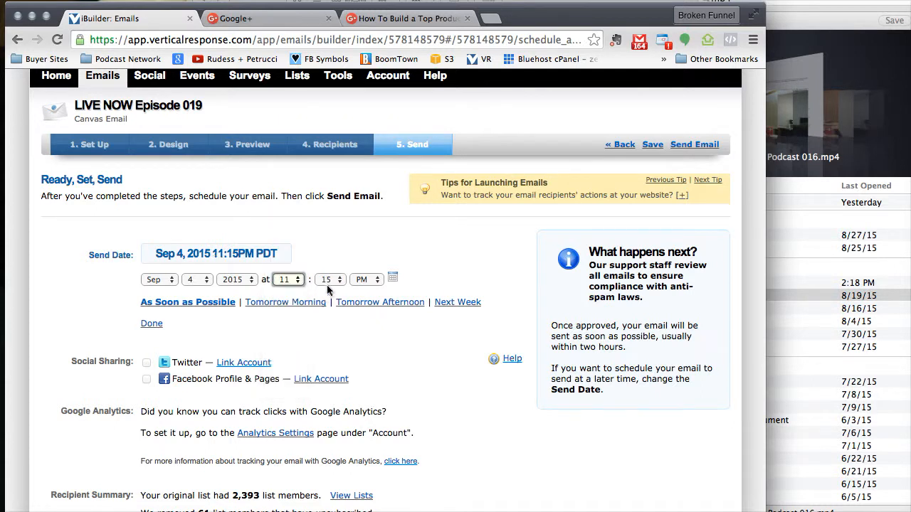
left_click(330, 280)
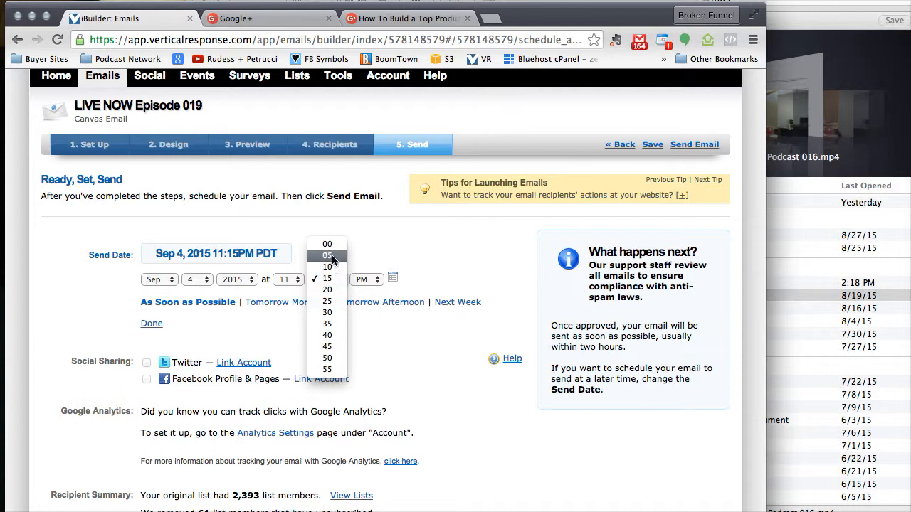
left_click(332, 257)
left_click(370, 276)
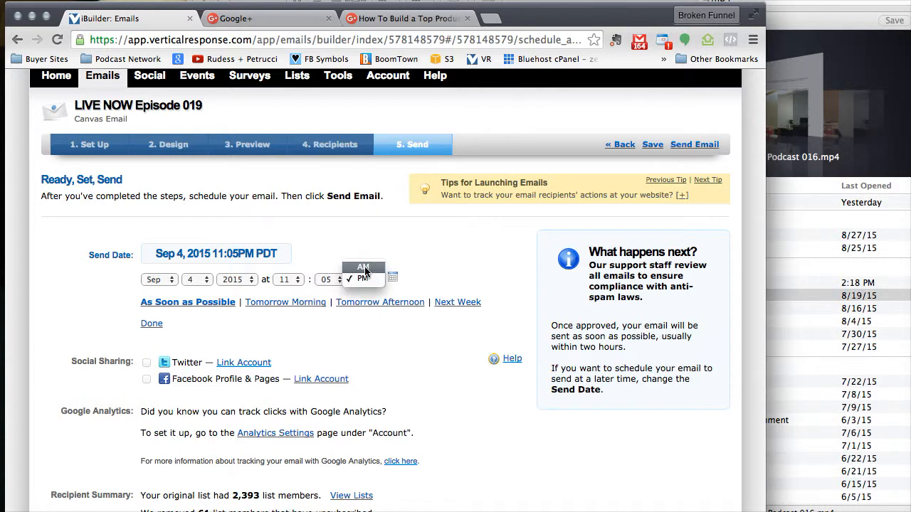
left_click(365, 266)
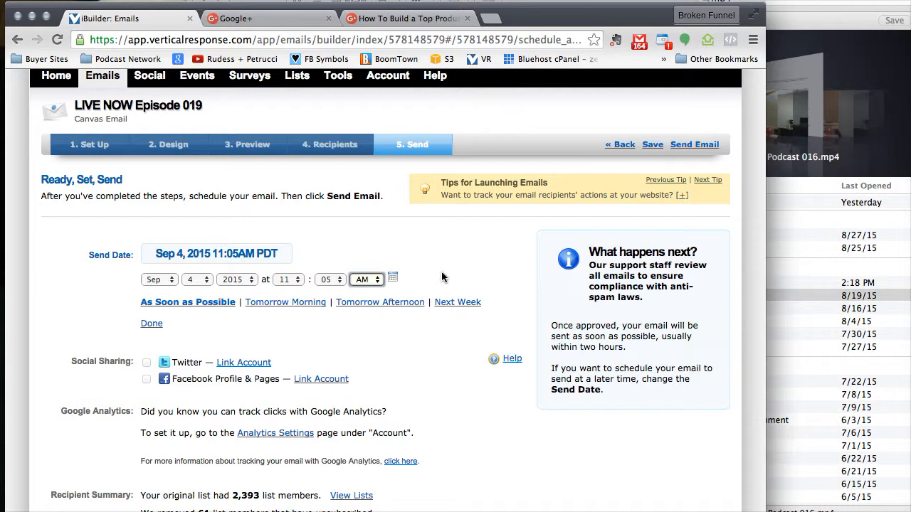
scroll(481, 412, "down", 3)
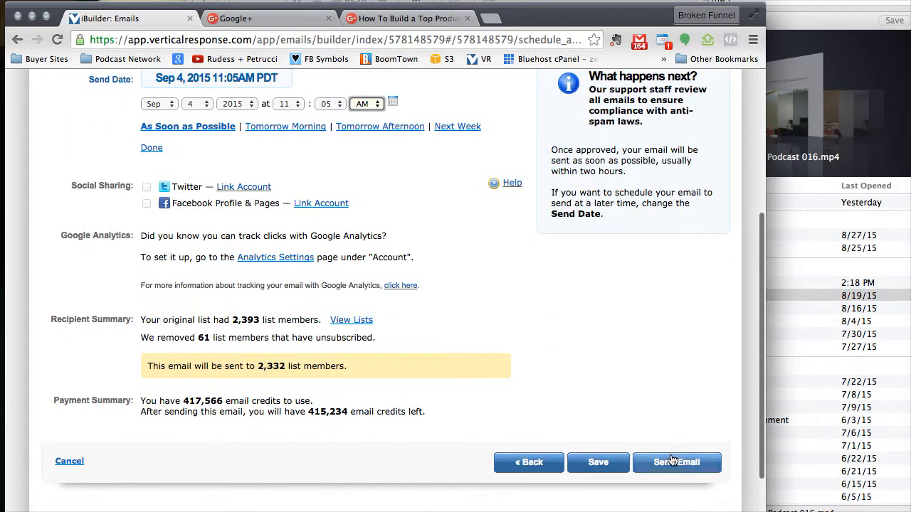
scroll(498, 335, "up", 4)
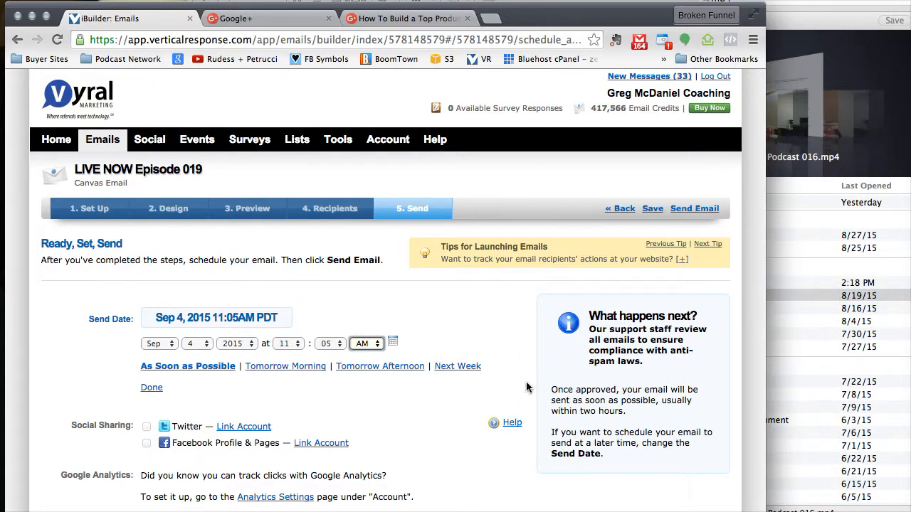
scroll(526, 388, "down", 1)
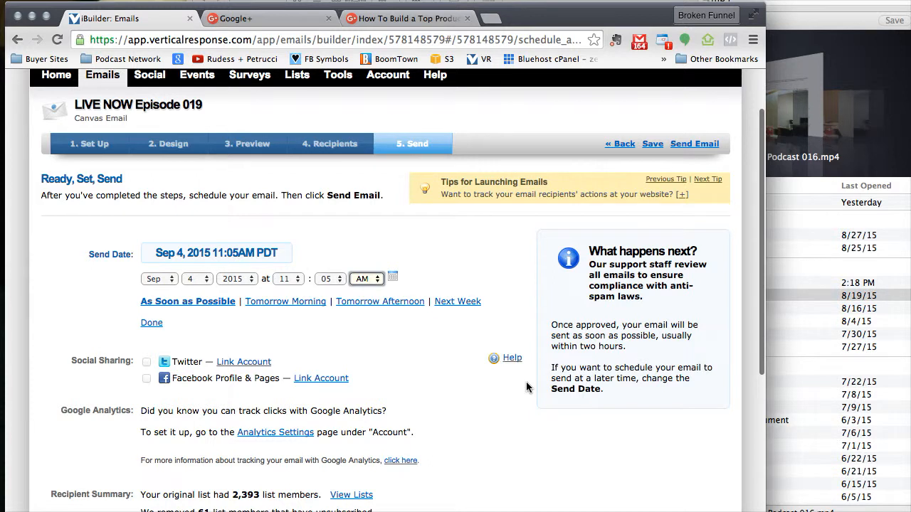